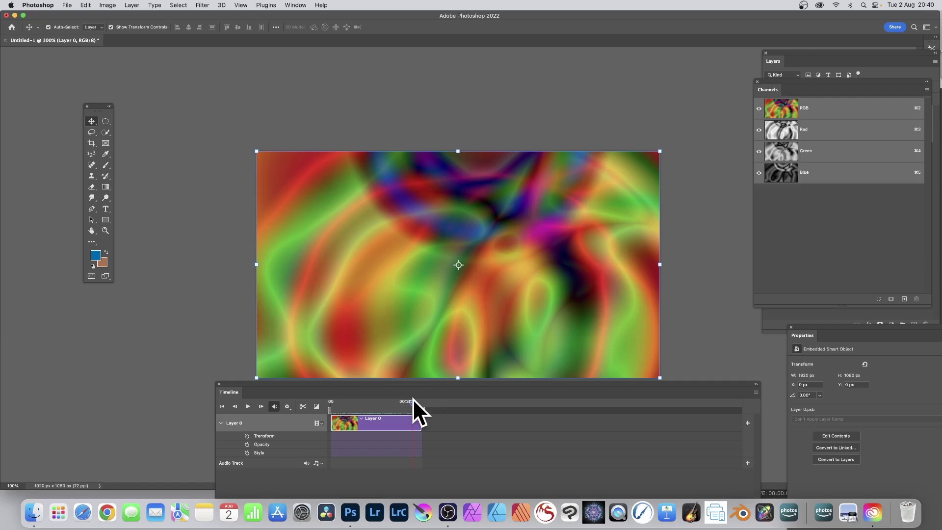
Create a new blank white 1920×1080 px document from the recent custom preset
{"action": "left_click_drag", "start_coordinate": [413, 402], "coordinate": [375, 400]}
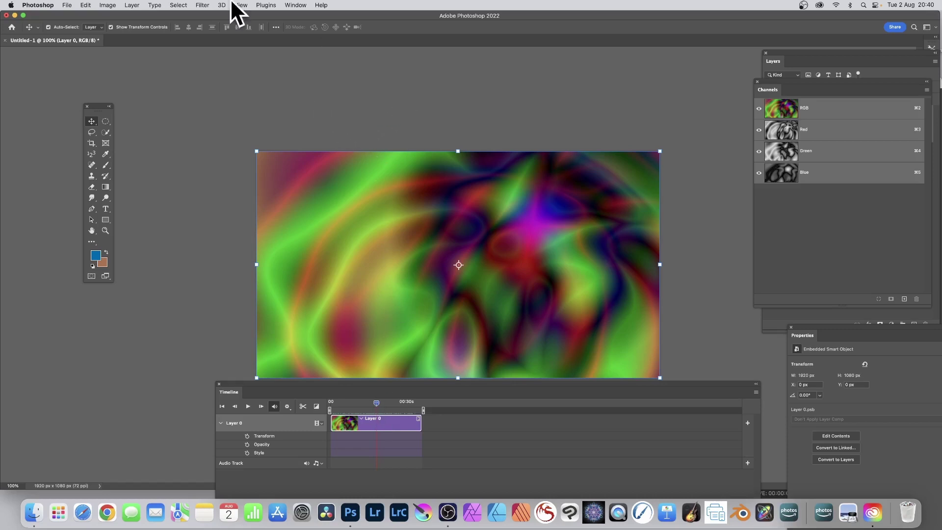
{"action": "left_click", "coordinate": [67, 3]}
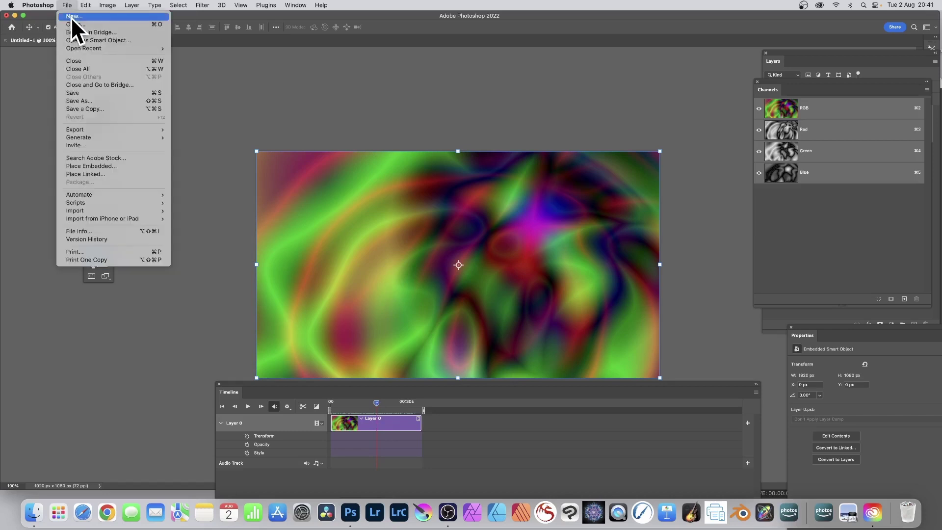
{"action": "left_click", "coordinate": [70, 16]}
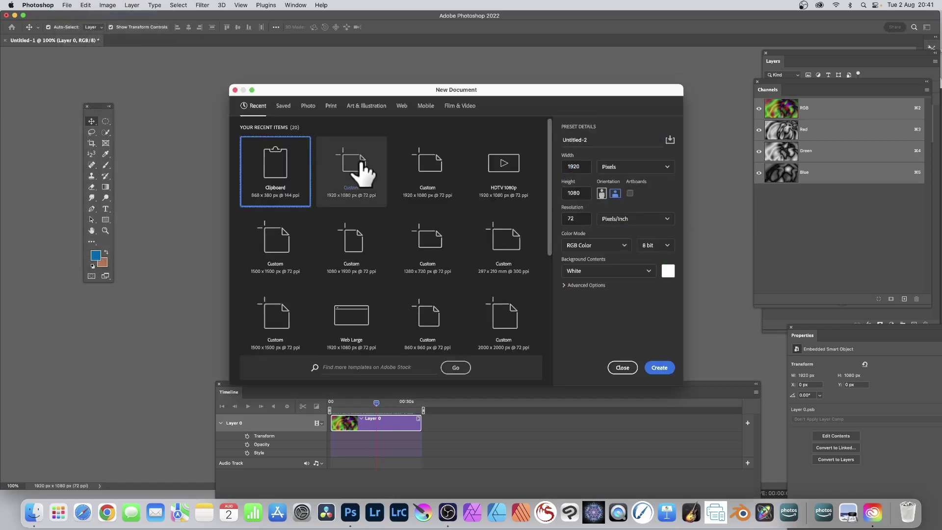
{"action": "left_click", "coordinate": [364, 171]}
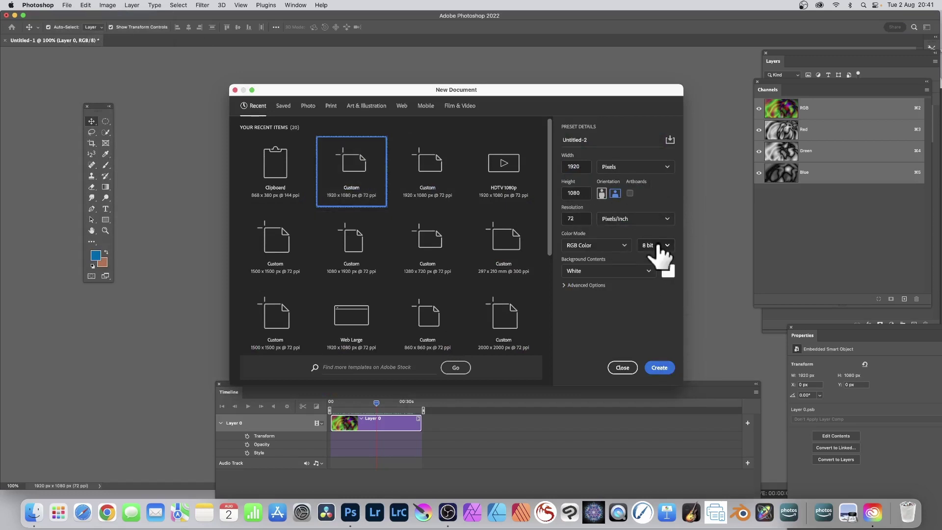
{"action": "left_click", "coordinate": [661, 374]}
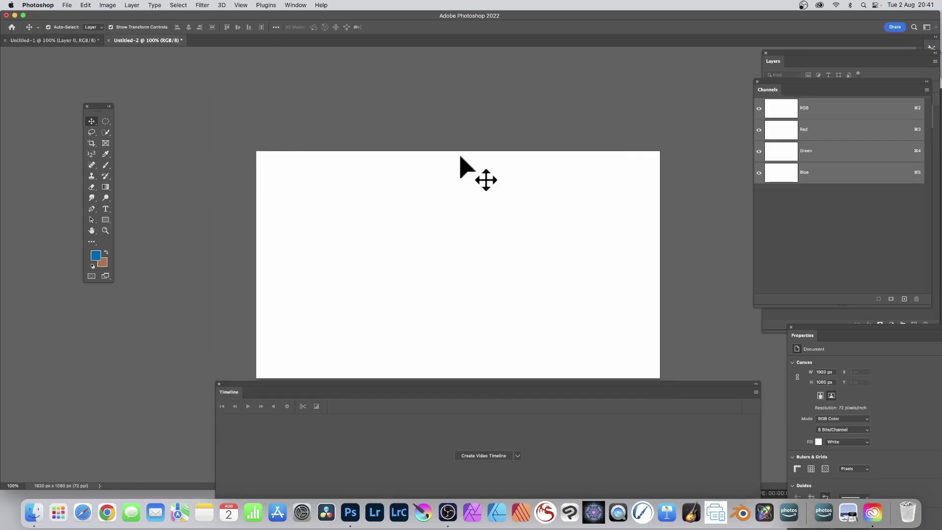
Enlarge the Timeline panel and create a video timeline for the new document
{"action": "left_click_drag", "start_coordinate": [464, 383], "coordinate": [464, 380]}
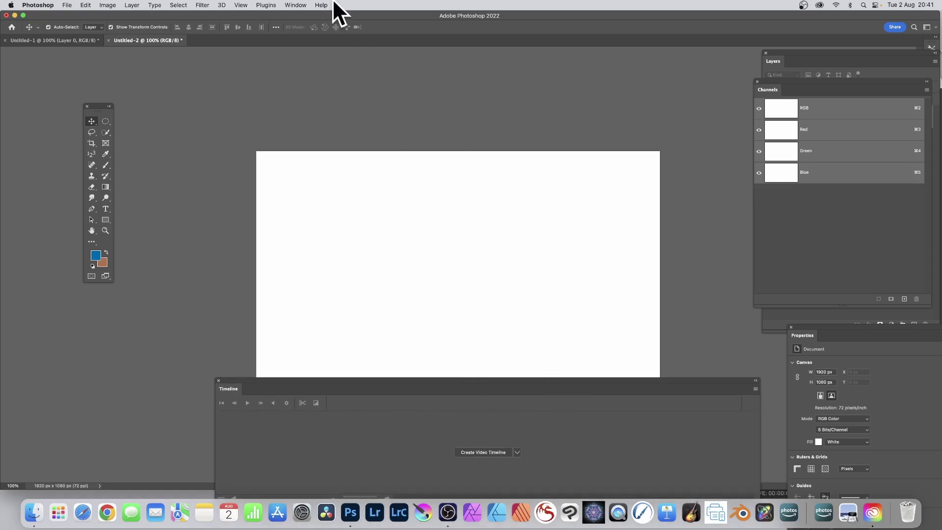
{"action": "left_click", "coordinate": [296, 4]}
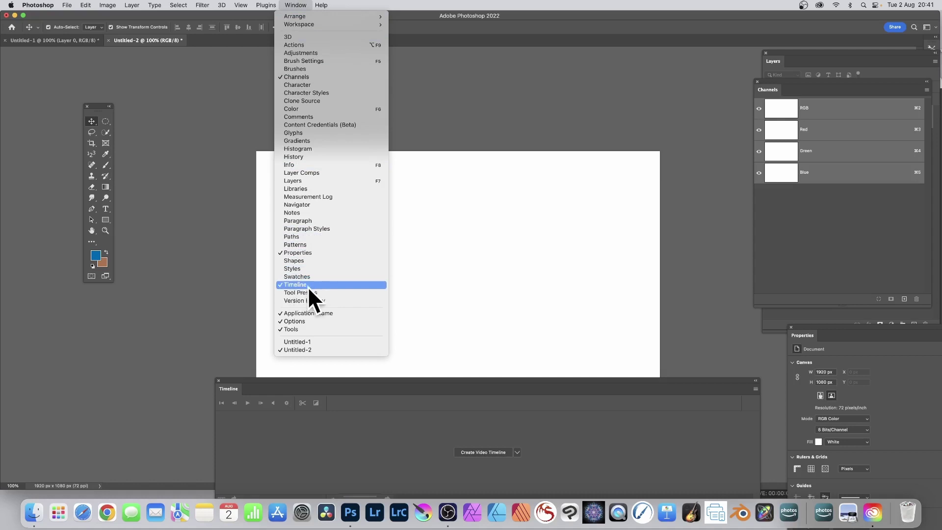
{"action": "left_click", "coordinate": [357, 424]}
{"action": "left_click", "coordinate": [474, 452]}
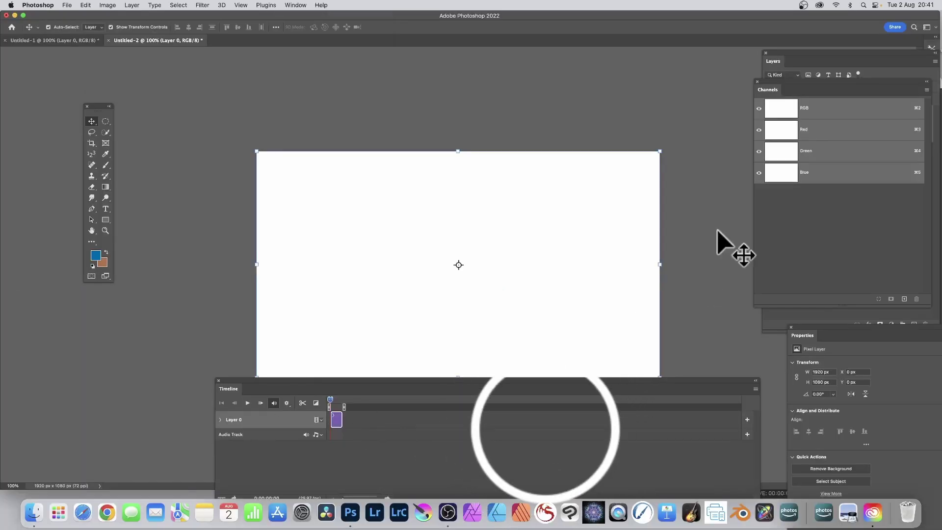
Float the Layers panel and stretch Layer 0's clip to end at 30;29
{"action": "left_click_drag", "start_coordinate": [792, 54], "coordinate": [648, 61]}
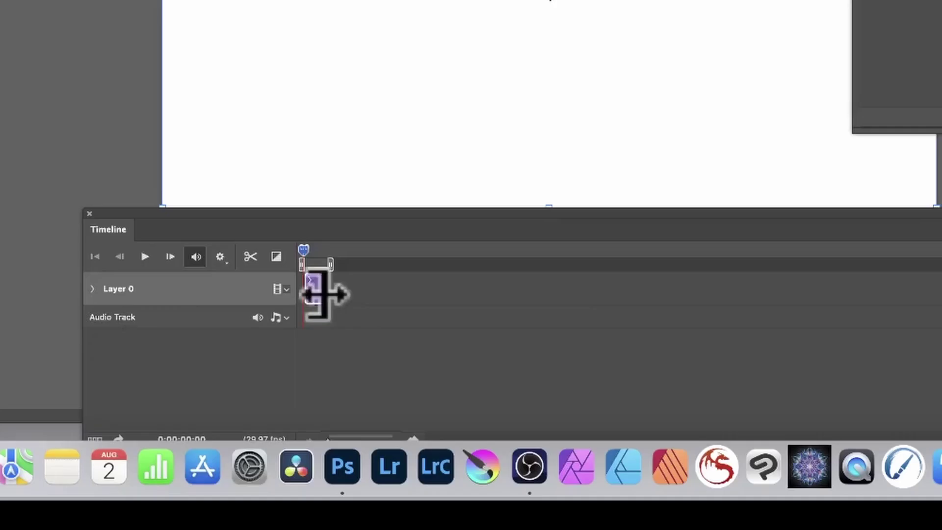
{"action": "left_click_drag", "start_coordinate": [341, 420], "coordinate": [388, 422]}
{"action": "left_click_drag", "start_coordinate": [423, 294], "coordinate": [443, 289]}
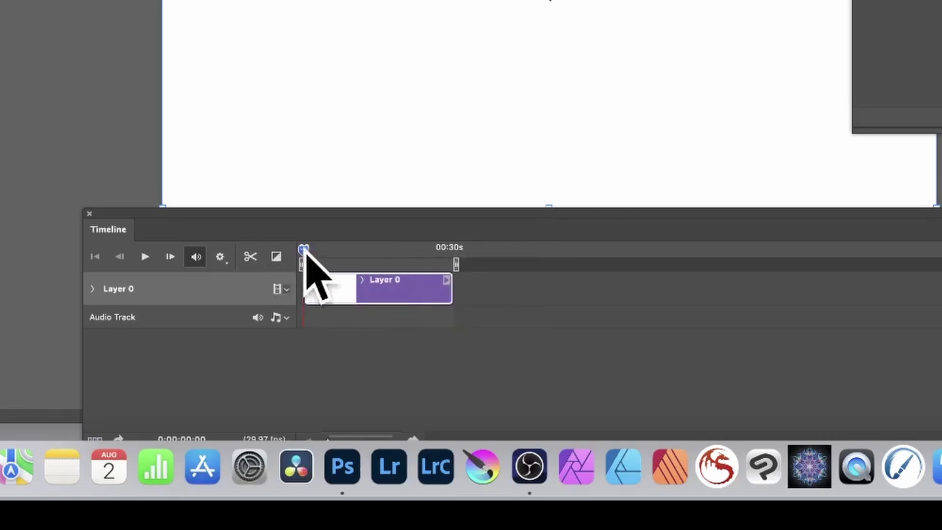
Scrub the playhead and expand Layer 0's Position, Opacity and Style tracks in the Timeline
{"action": "left_click", "coordinate": [304, 249]}
{"action": "mouse_move", "coordinate": [304, 249]}
{"action": "left_mouse_down"}
{"action": "mouse_move", "coordinate": [411, 250]}
{"action": "mouse_move", "coordinate": [301, 249]}
{"action": "left_mouse_up"}
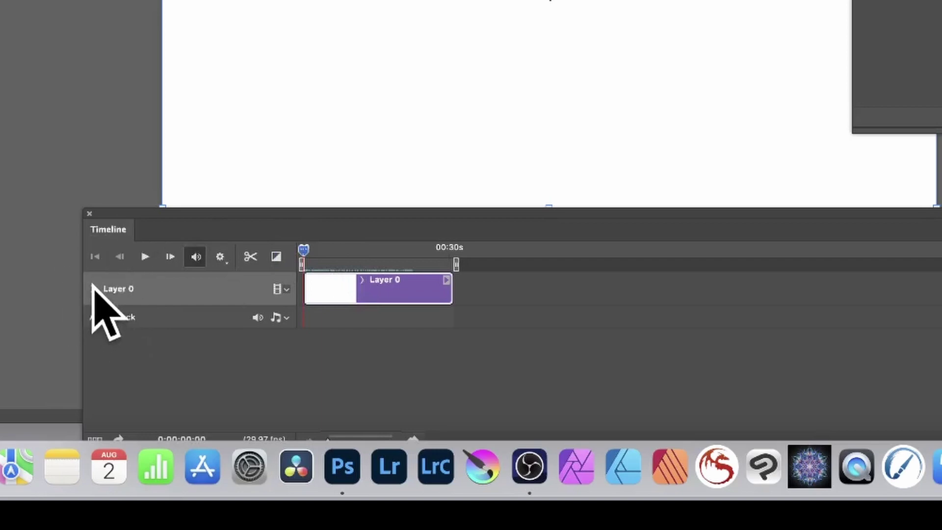
{"action": "left_click", "coordinate": [93, 289]}
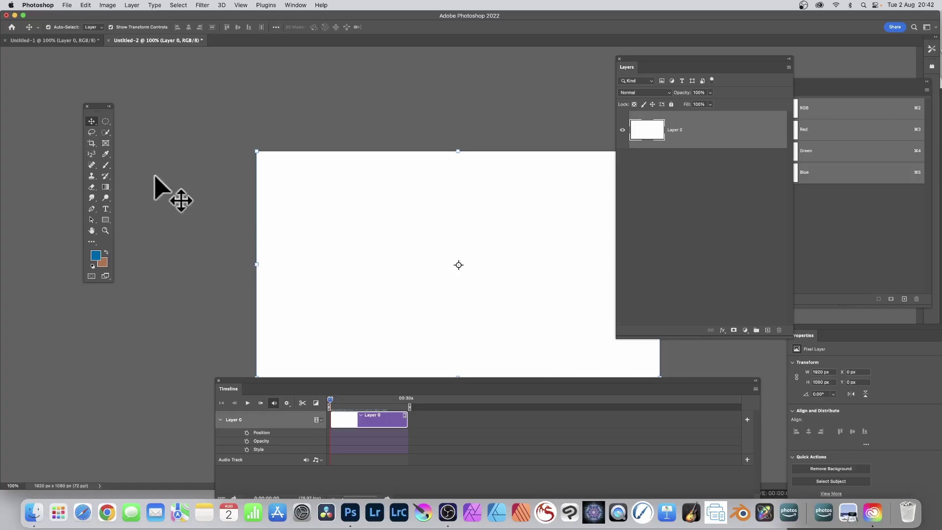
{"action": "left_click", "coordinate": [105, 186]}
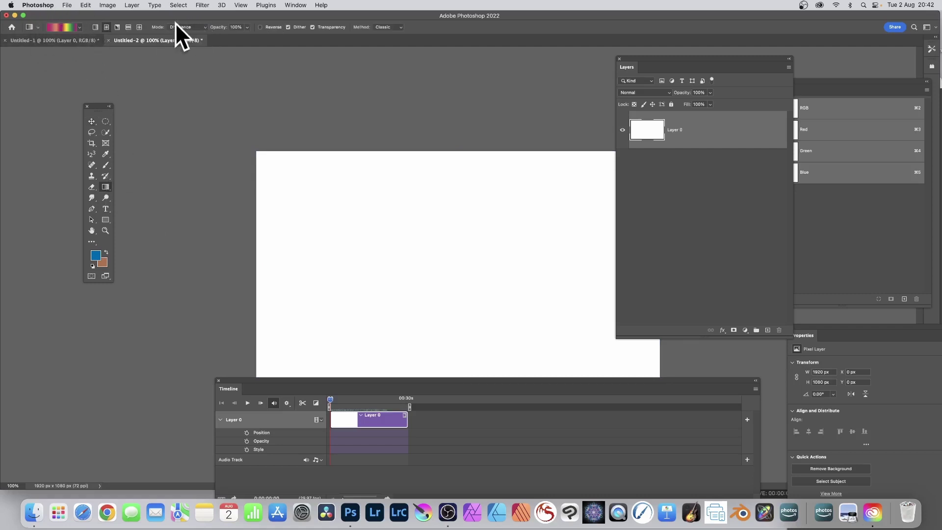
Drag three overlapping Difference gradients across the canvas and set a Style keyframe at 0
{"action": "left_click_drag", "start_coordinate": [345, 164], "coordinate": [572, 319]}
{"action": "left_click_drag", "start_coordinate": [567, 210], "coordinate": [390, 347]}
{"action": "left_click_drag", "start_coordinate": [434, 190], "coordinate": [564, 290]}
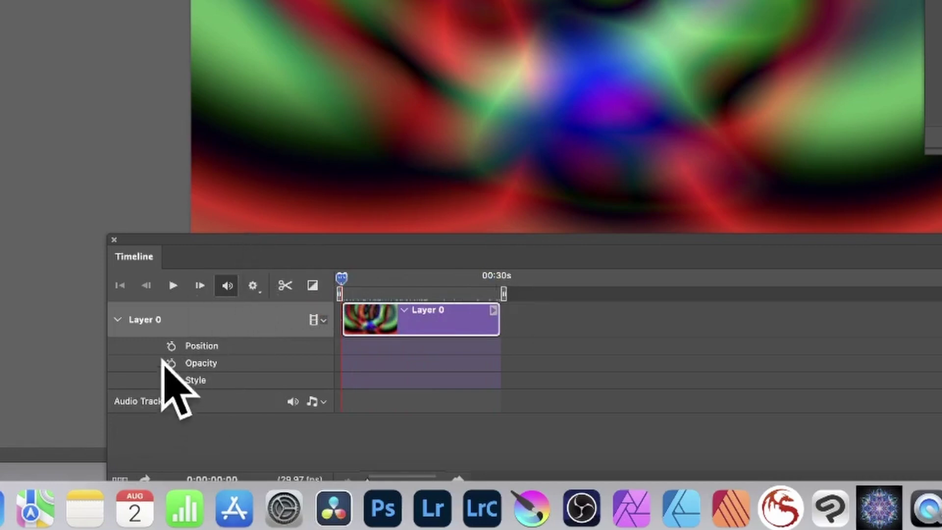
{"action": "left_click", "coordinate": [172, 380]}
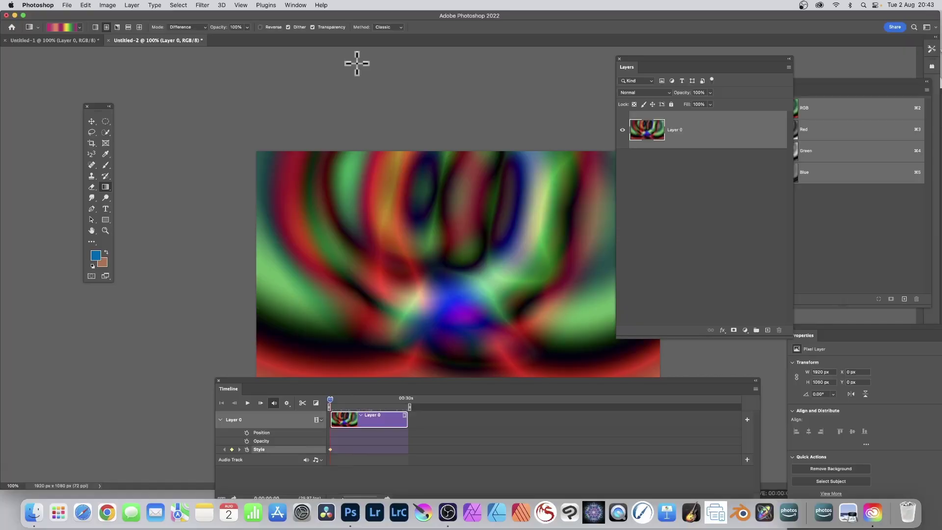
Add a Gradient Overlay style to Layer 0 with a new multicolour preset and Radial shape
{"action": "left_click", "coordinate": [133, 5]}
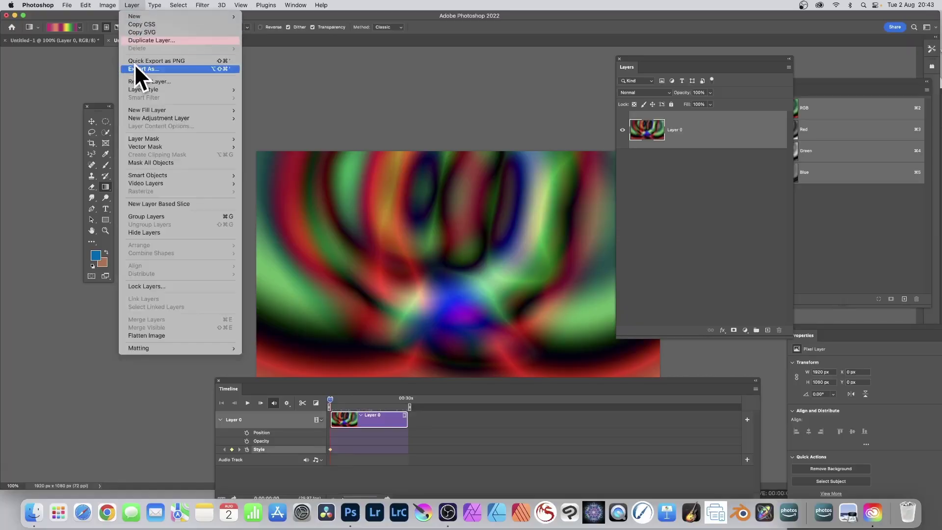
{"action": "mouse_move", "coordinate": [142, 89]}
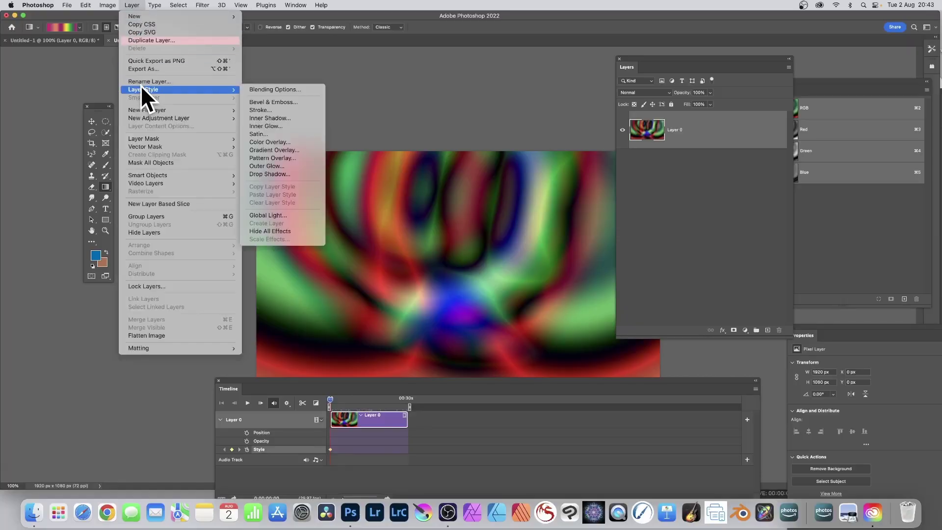
{"action": "left_click", "coordinate": [275, 149]}
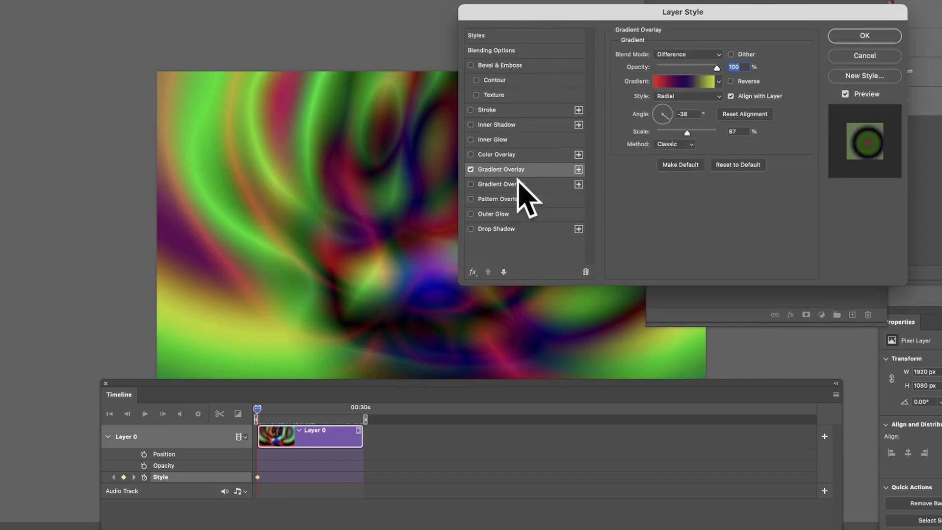
{"action": "left_click", "coordinate": [717, 81]}
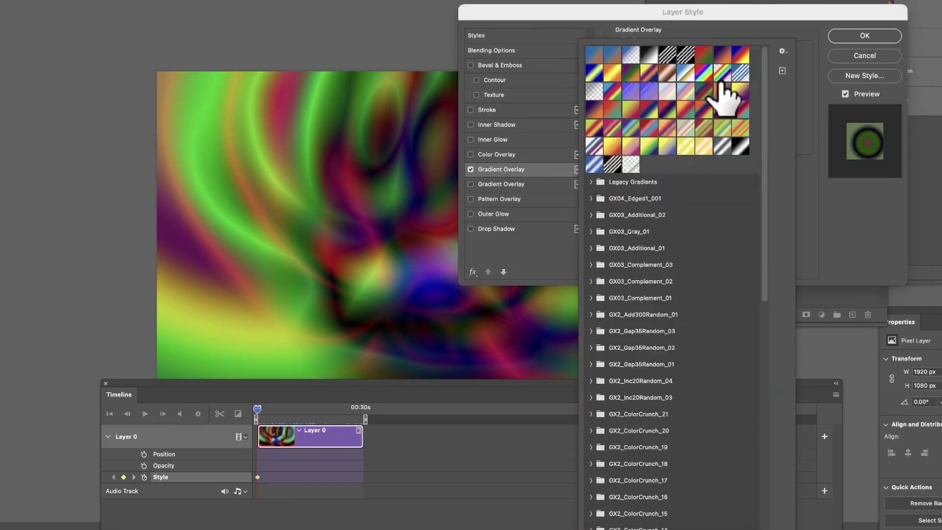
{"action": "left_click", "coordinate": [627, 111]}
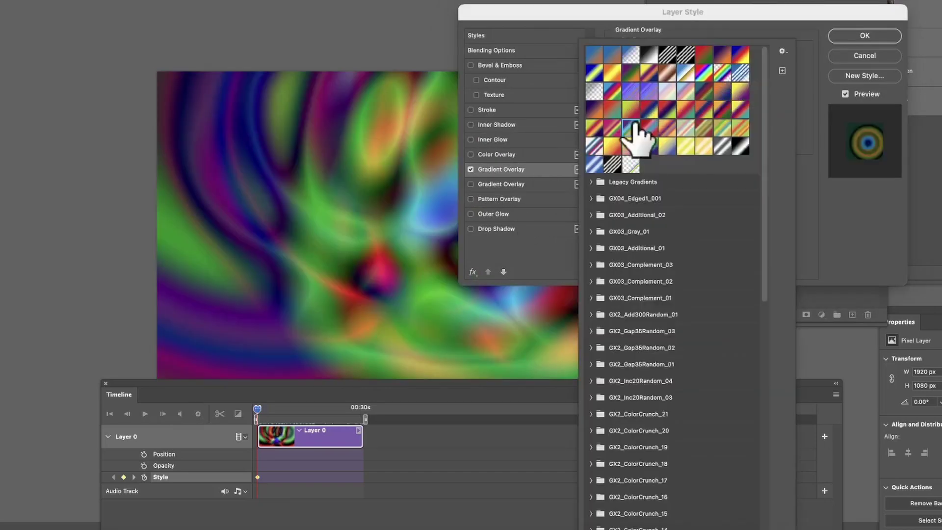
{"action": "mouse_move", "coordinate": [549, 12]}
{"action": "left_mouse_down"}
{"action": "mouse_move", "coordinate": [596, 7]}
{"action": "mouse_move", "coordinate": [564, 10]}
{"action": "left_mouse_up"}
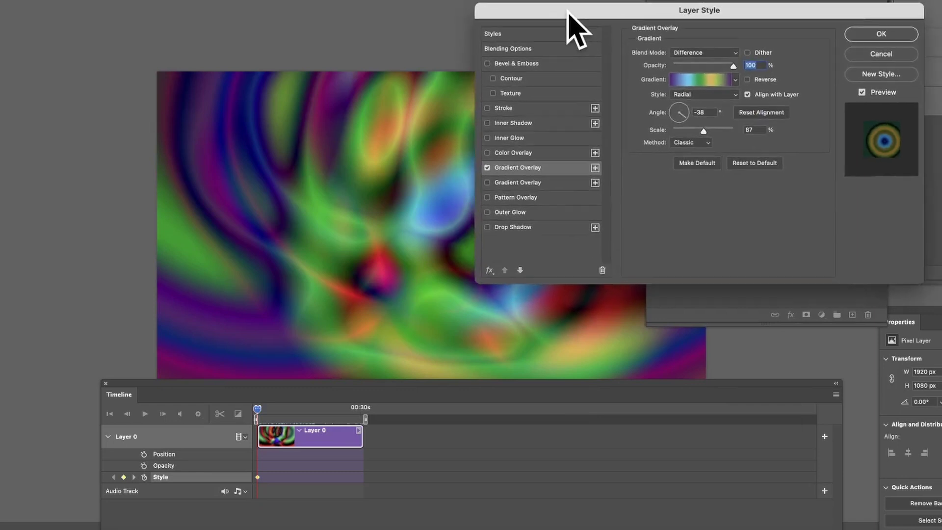
{"action": "left_click", "coordinate": [686, 94]}
{"action": "left_click", "coordinate": [678, 96]}
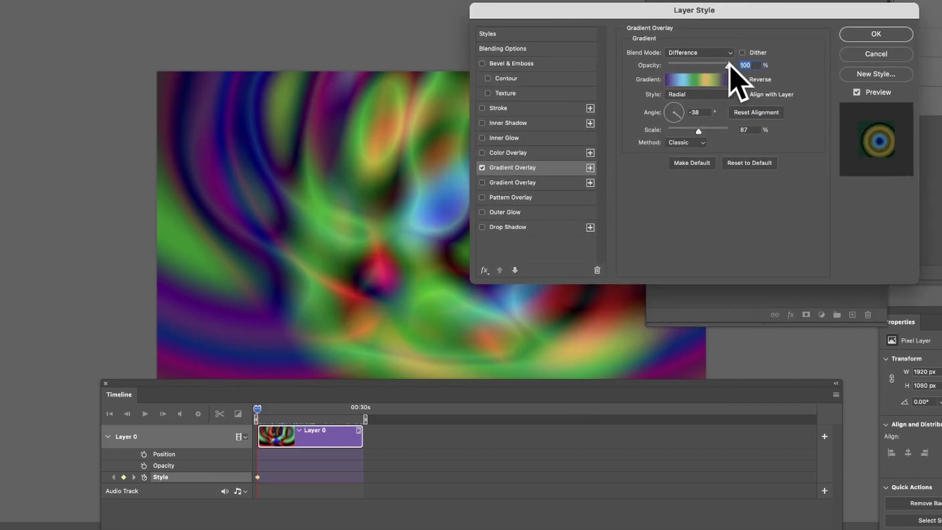
Set the overlay scale to 92%, reposition its centre on the canvas, and apply it
{"action": "mouse_move", "coordinate": [699, 131]}
{"action": "left_mouse_down"}
{"action": "mouse_move", "coordinate": [721, 131]}
{"action": "mouse_move", "coordinate": [700, 132]}
{"action": "left_mouse_up"}
{"action": "left_click_drag", "start_coordinate": [444, 249], "coordinate": [221, 131]}
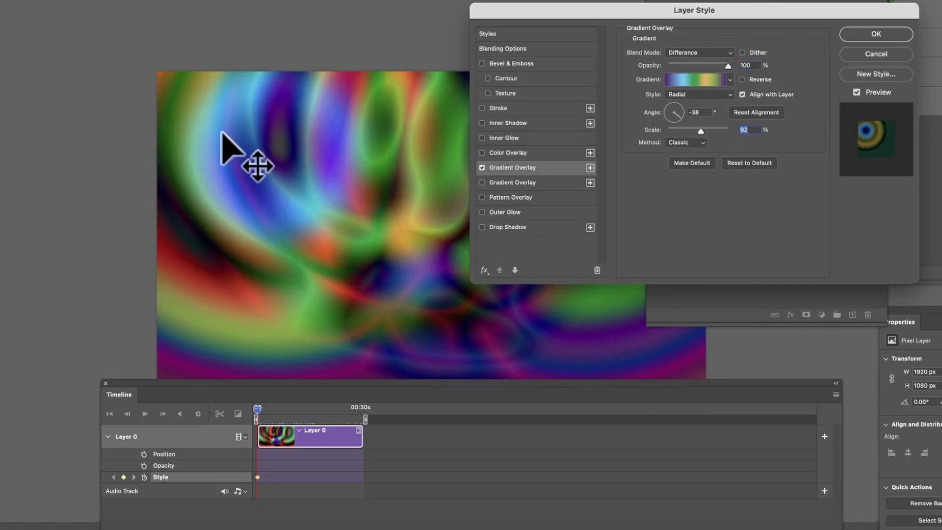
{"action": "left_click_drag", "start_coordinate": [222, 131], "coordinate": [314, 106]}
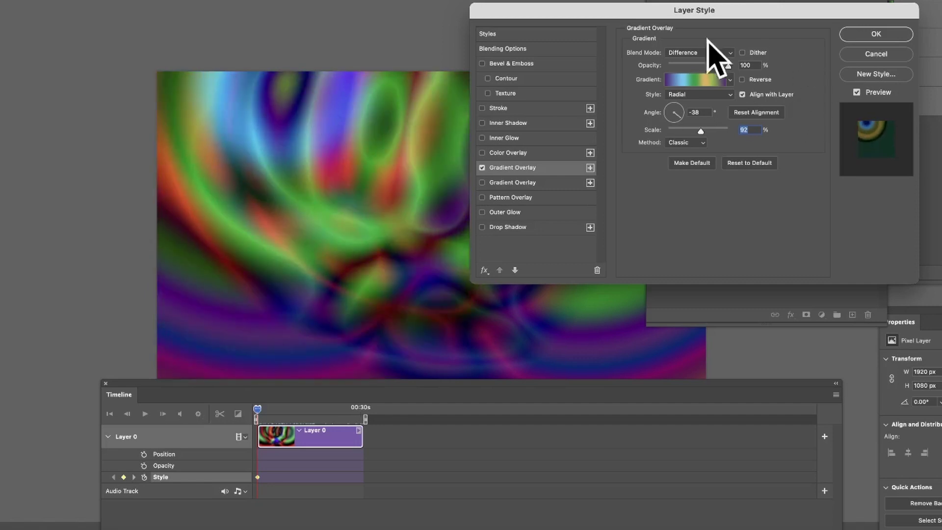
{"action": "left_click_drag", "start_coordinate": [358, 200], "coordinate": [612, 384]}
{"action": "left_click_drag", "start_coordinate": [75, 14], "coordinate": [261, 208]}
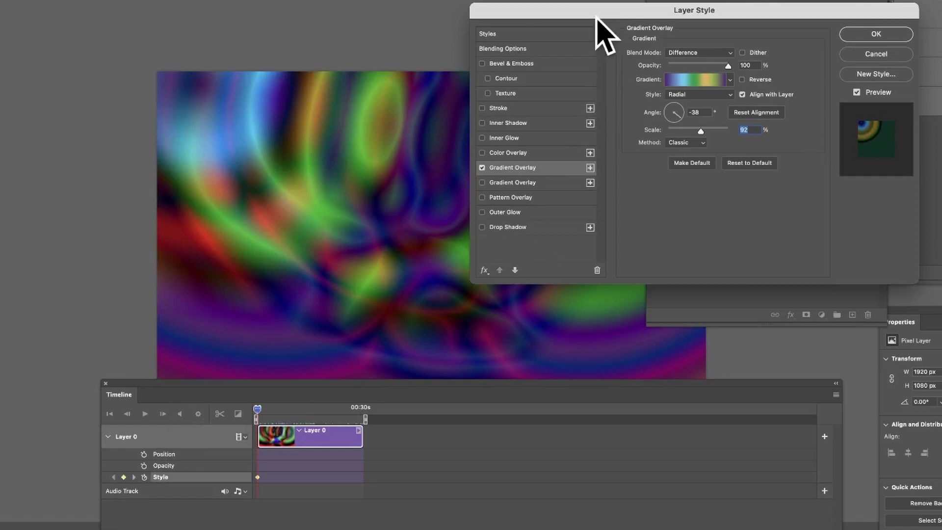
{"action": "left_click", "coordinate": [876, 33]}
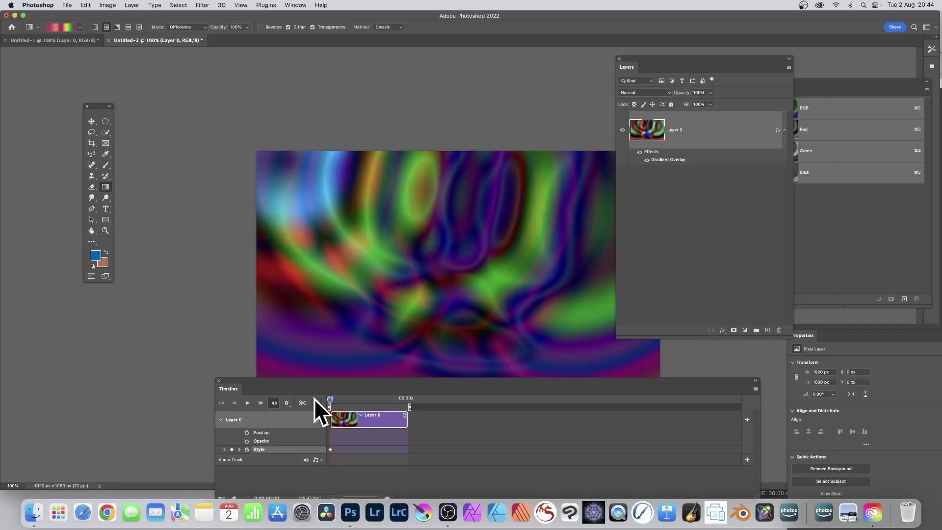
At about 11 seconds, reopen the Gradient Overlay and switch to a yellowish gradient preset
{"action": "left_click_drag", "start_coordinate": [331, 398], "coordinate": [372, 399]}
{"action": "double_click", "coordinate": [668, 161]}
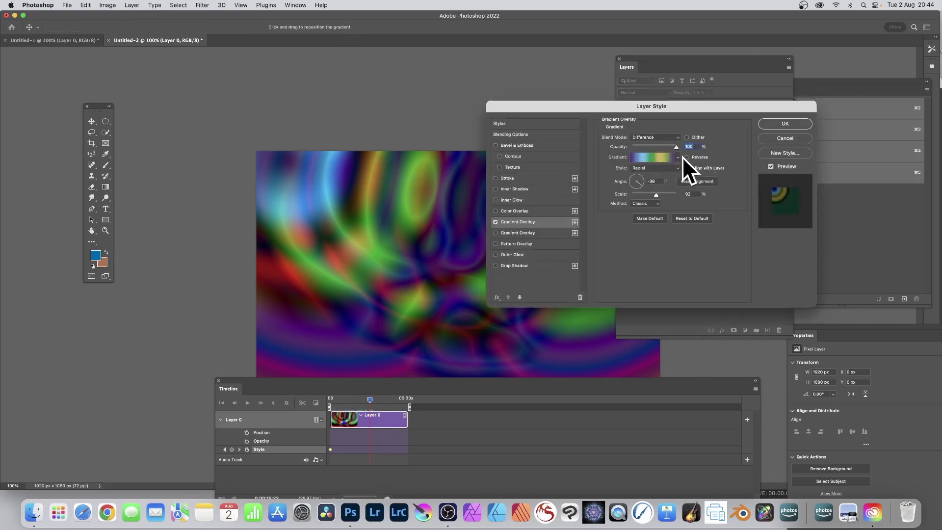
{"action": "left_click", "coordinate": [679, 158]}
{"action": "left_click", "coordinate": [621, 177]}
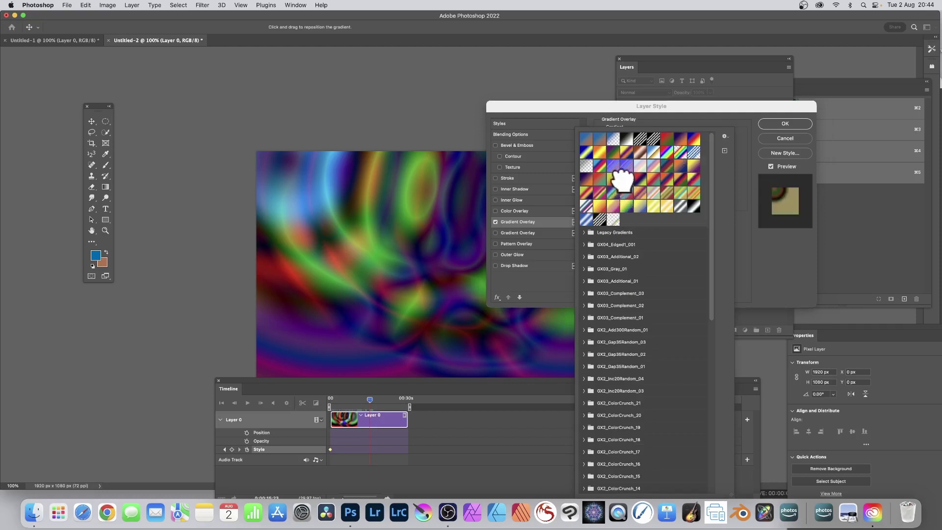
{"action": "left_click", "coordinate": [743, 249]}
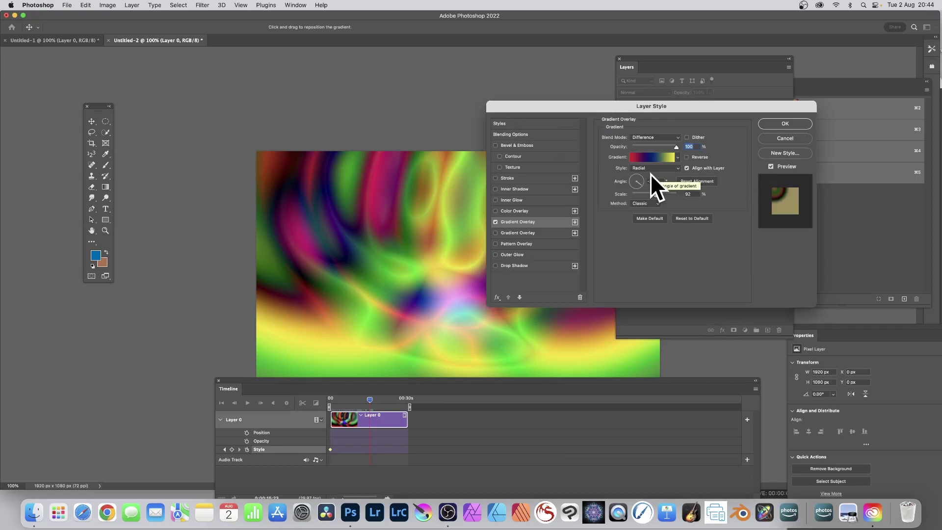
Move the overlay centre lower right, scale it to 111%, and apply it as a mid-clip keyframe
{"action": "left_click_drag", "start_coordinate": [466, 236], "coordinate": [719, 392]}
{"action": "left_click_drag", "start_coordinate": [570, 326], "coordinate": [732, 239]}
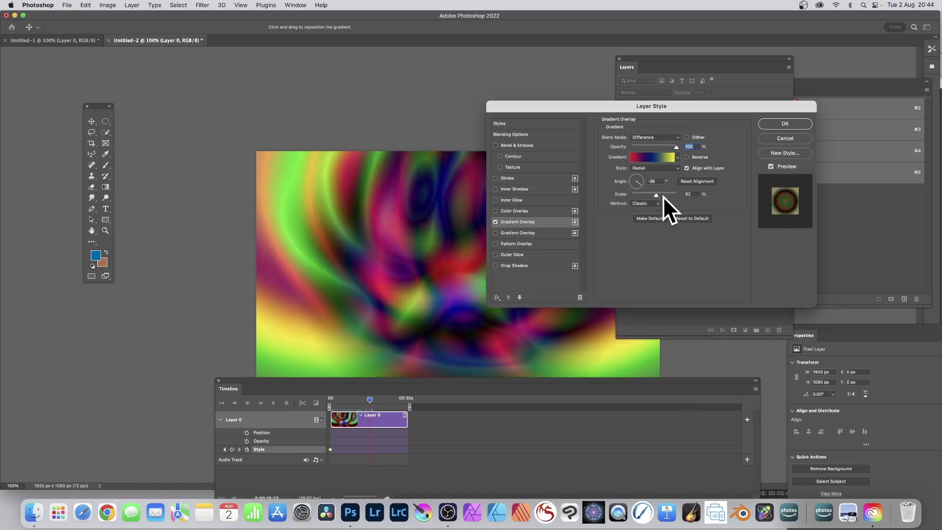
{"action": "left_click_drag", "start_coordinate": [658, 194], "coordinate": [663, 196]}
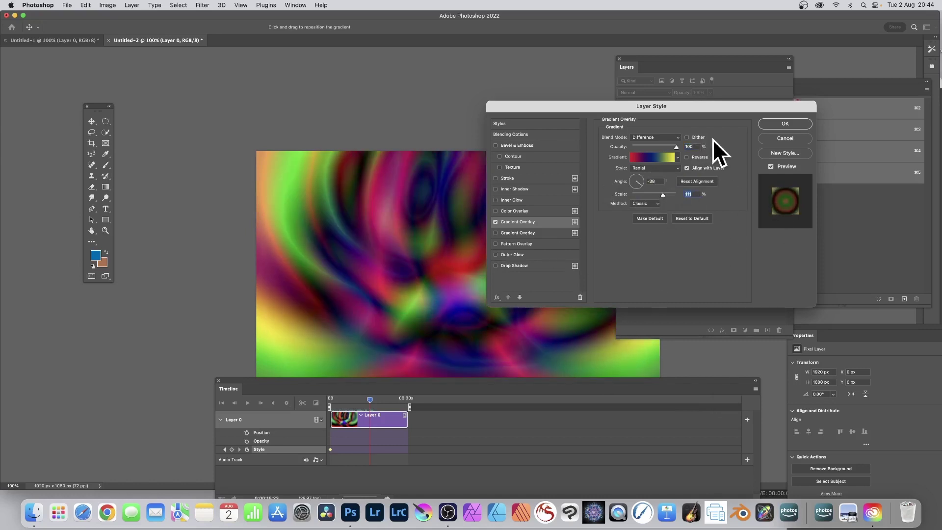
{"action": "left_click_drag", "start_coordinate": [484, 252], "coordinate": [517, 226]}
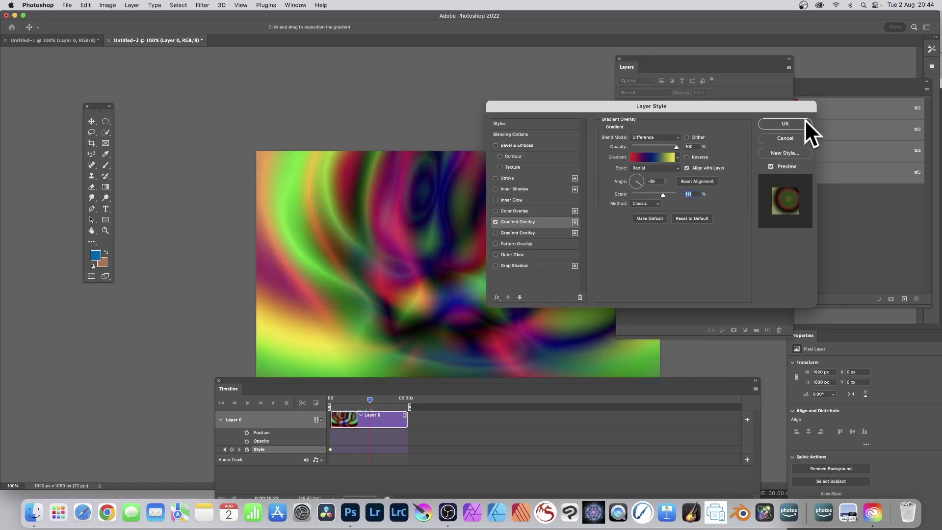
{"action": "left_click", "coordinate": [784, 124]}
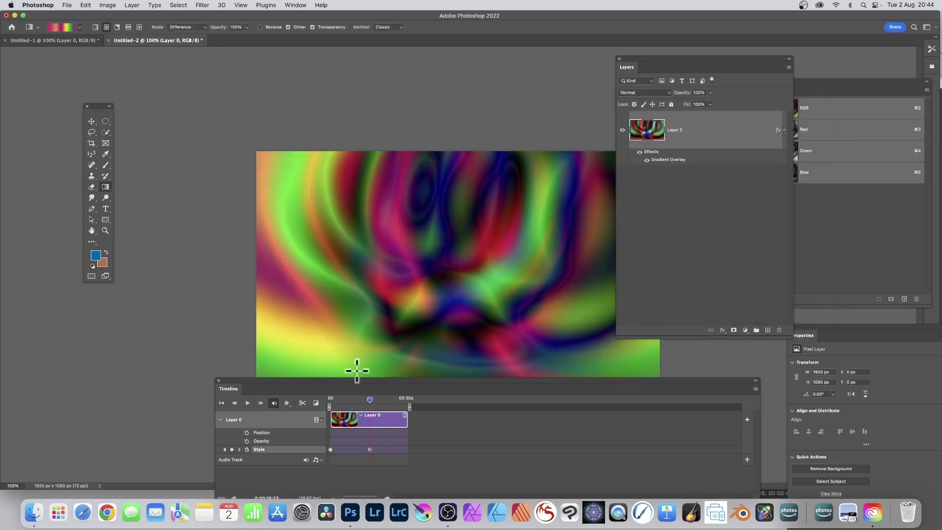
At the clip's end, keyframe a rainbow radial overlay with its centre moved lower right
{"action": "mouse_move", "coordinate": [369, 399]}
{"action": "left_mouse_down"}
{"action": "mouse_move", "coordinate": [322, 396]}
{"action": "mouse_move", "coordinate": [386, 400]}
{"action": "left_mouse_up"}
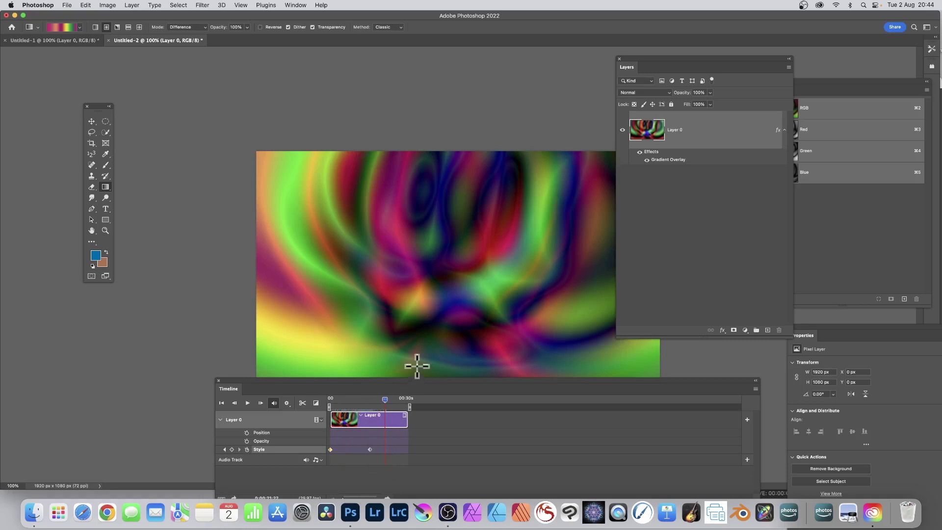
{"action": "mouse_move", "coordinate": [384, 398]}
{"action": "left_mouse_down"}
{"action": "mouse_move", "coordinate": [359, 396]}
{"action": "mouse_move", "coordinate": [389, 400]}
{"action": "left_mouse_up"}
{"action": "left_click_drag", "start_coordinate": [403, 405], "coordinate": [408, 404]}
{"action": "double_click", "coordinate": [672, 161]}
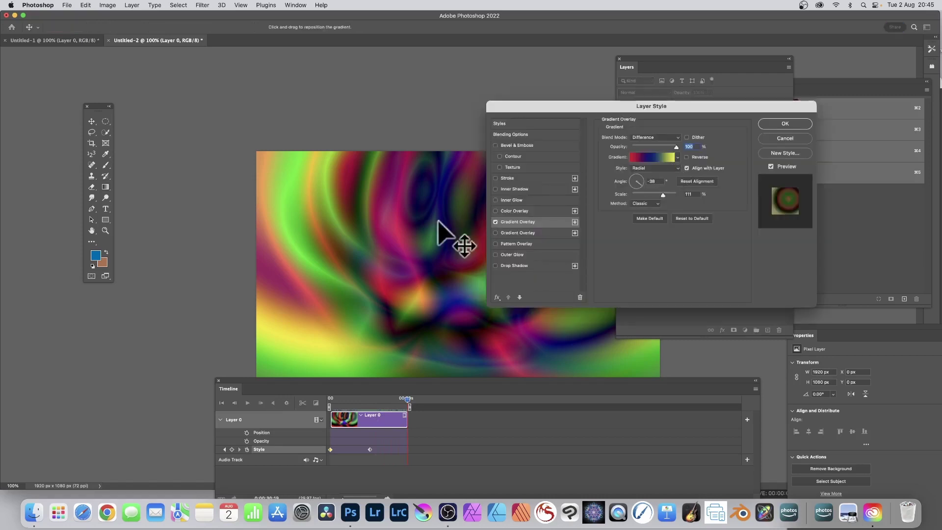
{"action": "left_click", "coordinate": [676, 157]}
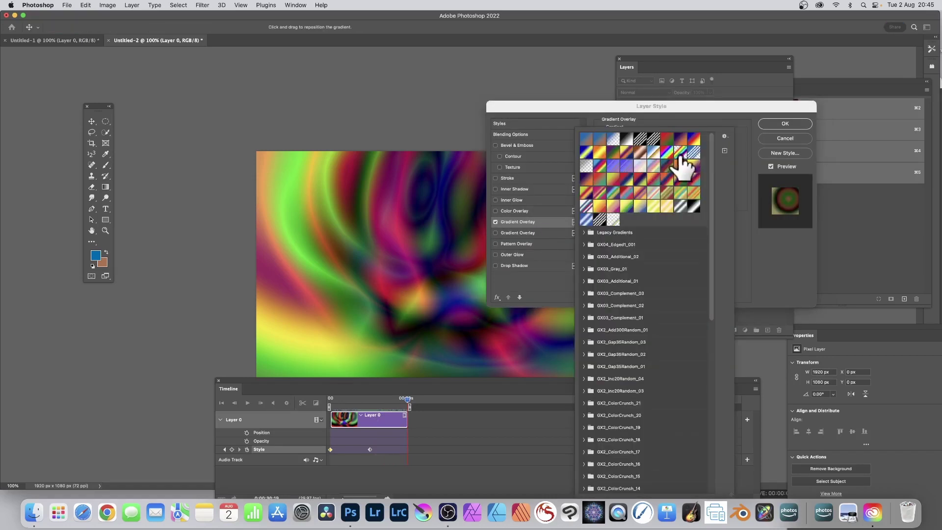
{"action": "left_click", "coordinate": [666, 152]}
{"action": "left_click_drag", "start_coordinate": [438, 208], "coordinate": [650, 187]}
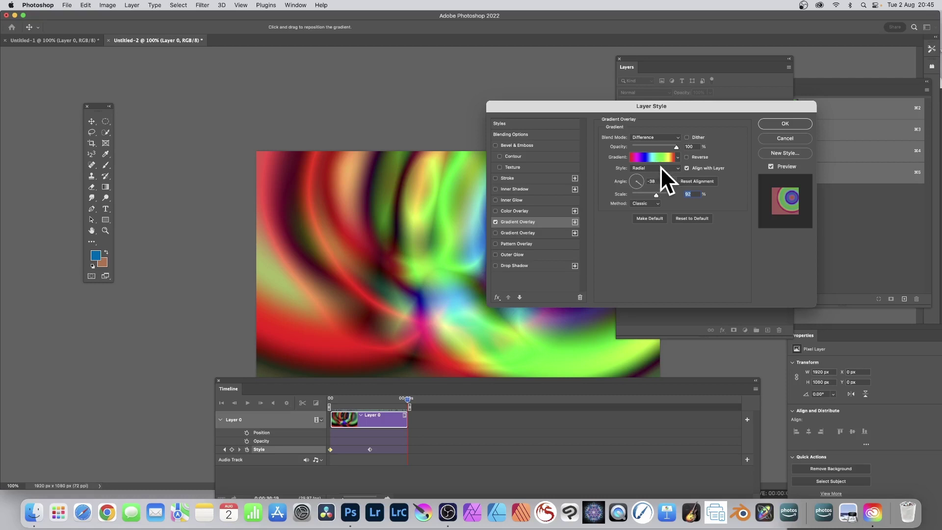
{"action": "left_click_drag", "start_coordinate": [488, 309], "coordinate": [613, 334]}
{"action": "left_click_drag", "start_coordinate": [613, 252], "coordinate": [613, 270]}
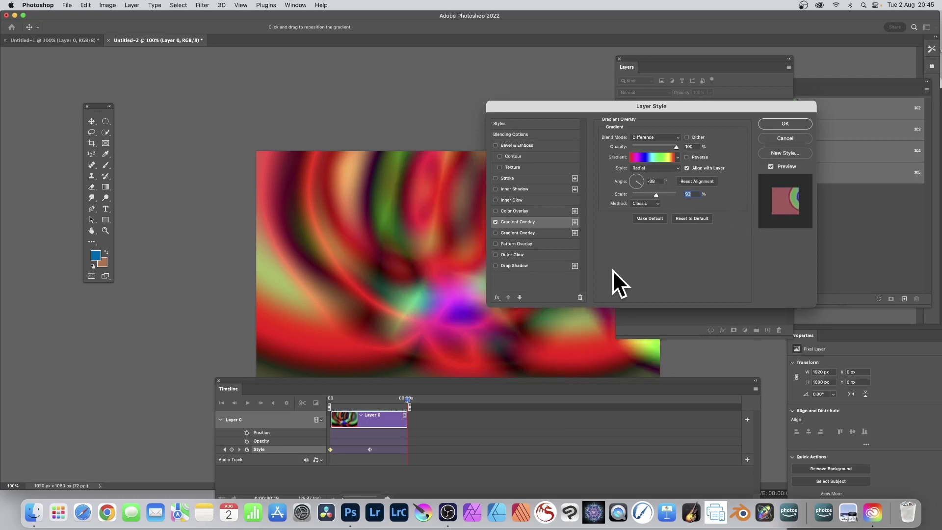
{"action": "left_click", "coordinate": [788, 125]}
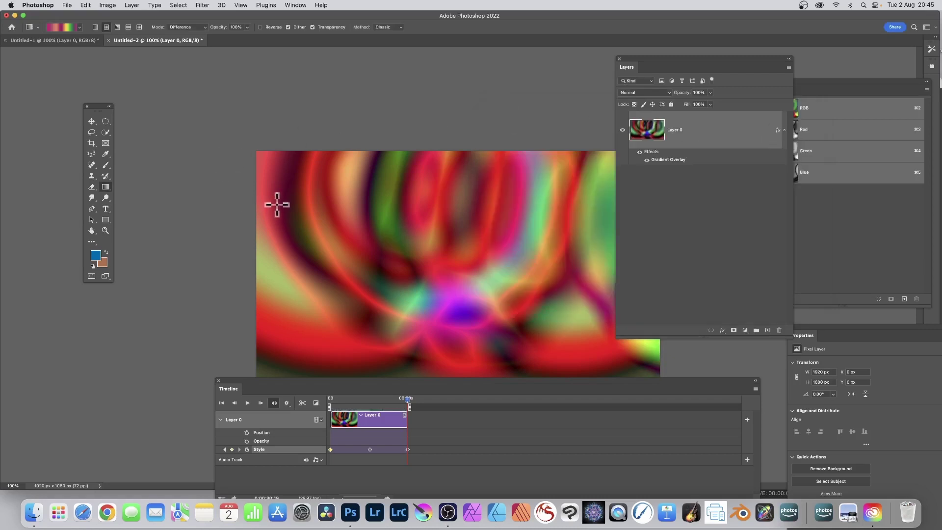
Select the middle Style keyframe and shift its overlay pattern lower, then preview earlier frames
{"action": "left_click", "coordinate": [370, 449]}
{"action": "left_click_drag", "start_coordinate": [407, 398], "coordinate": [370, 405]}
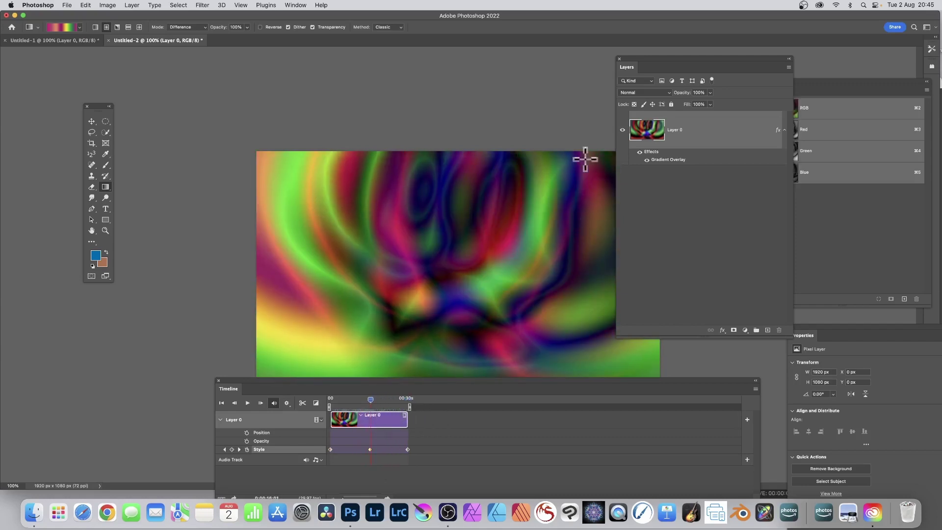
{"action": "double_click", "coordinate": [661, 160]}
{"action": "left_click_drag", "start_coordinate": [476, 273], "coordinate": [442, 383]}
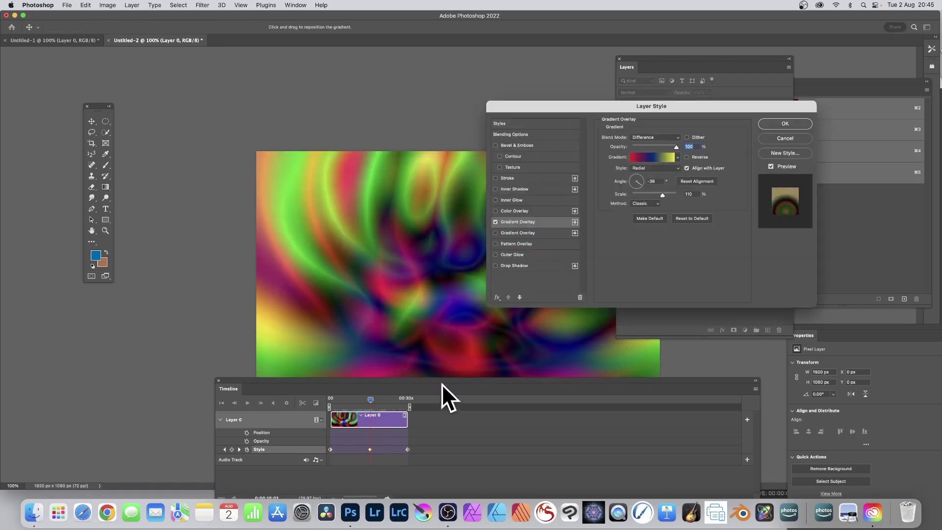
{"action": "left_click", "coordinate": [772, 126]}
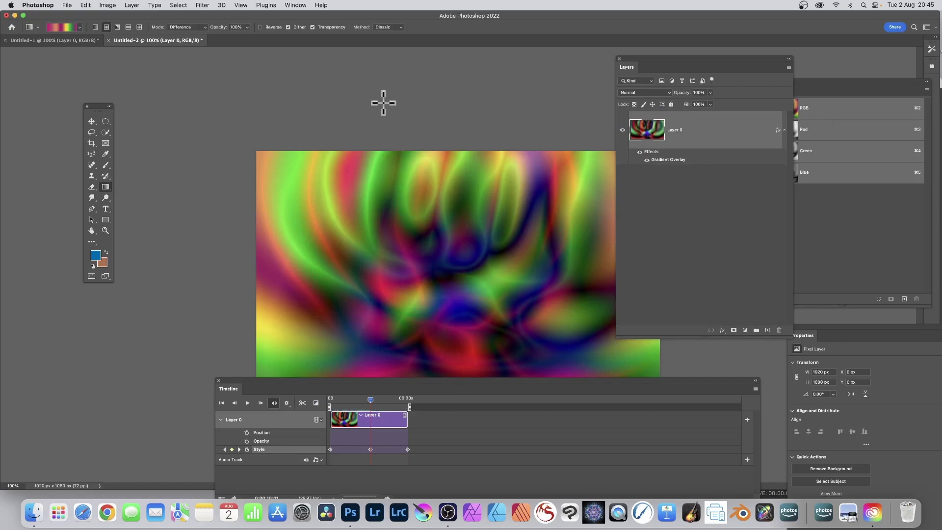
{"action": "mouse_move", "coordinate": [370, 398]}
{"action": "left_mouse_down"}
{"action": "mouse_move", "coordinate": [325, 398]}
{"action": "mouse_move", "coordinate": [403, 393]}
{"action": "mouse_move", "coordinate": [377, 395]}
{"action": "left_mouse_up"}
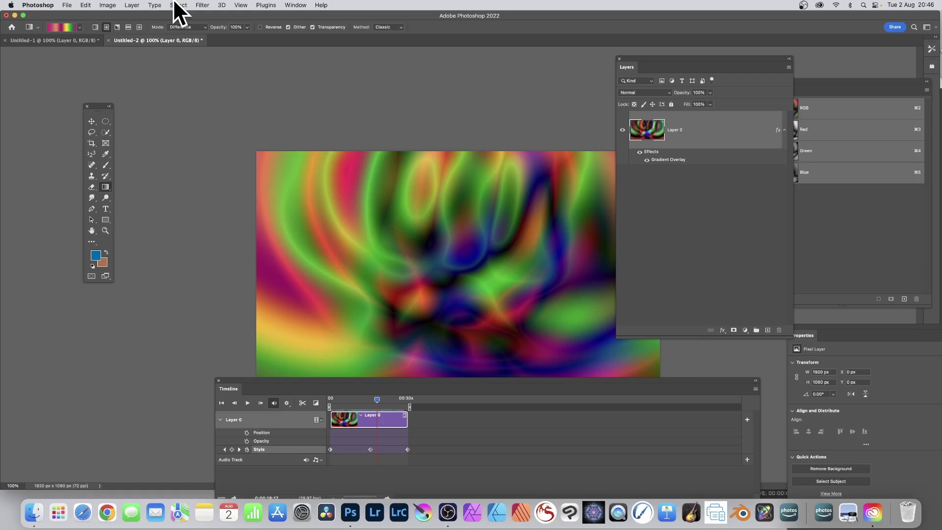
Convert Layer 0 to an embedded smart object via Layer > Smart Objects
{"action": "left_click", "coordinate": [132, 5]}
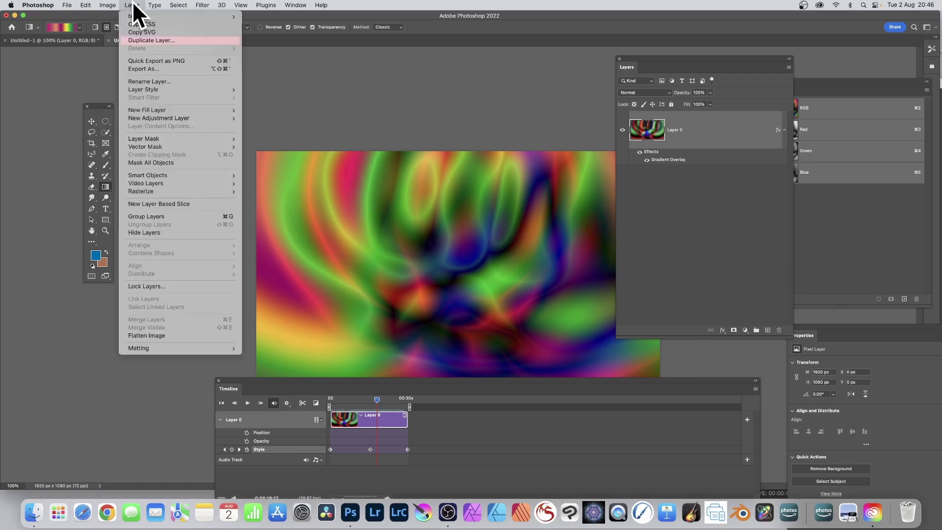
{"action": "mouse_move", "coordinate": [156, 174]}
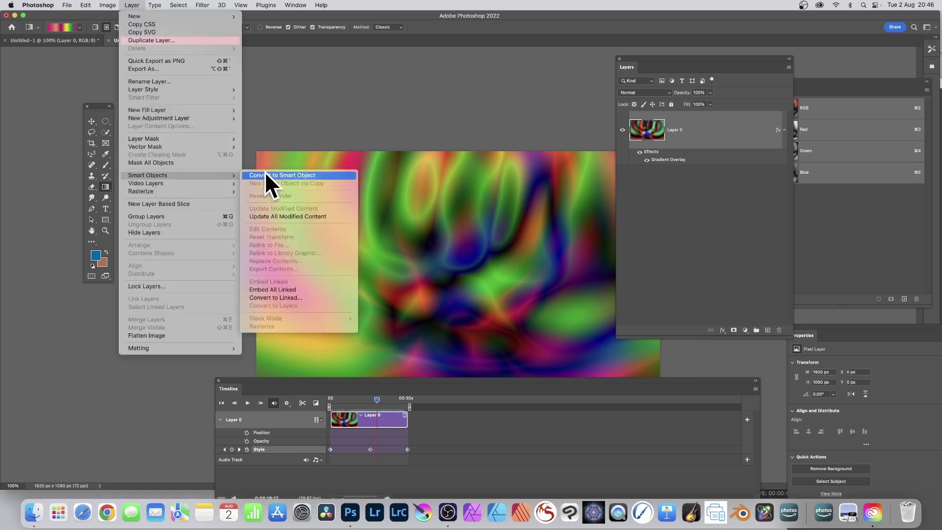
{"action": "left_click", "coordinate": [264, 175]}
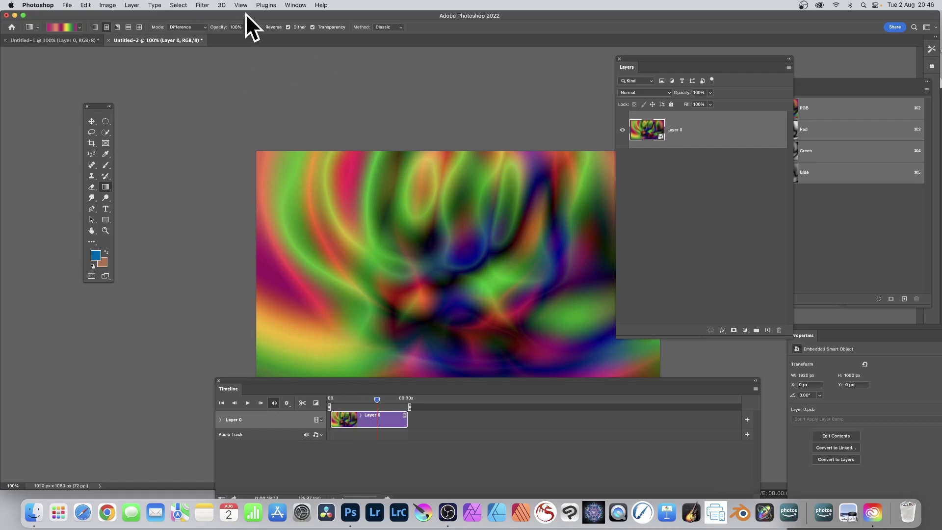
{"action": "left_click", "coordinate": [203, 6]}
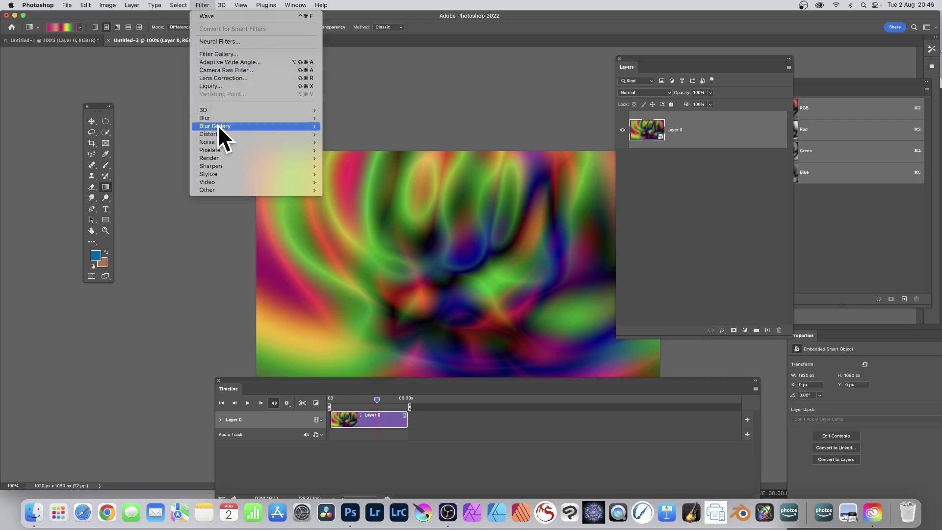
Apply a Wave smart filter with Amplitude Min 494 and a randomized wave pattern
{"action": "mouse_move", "coordinate": [219, 134]}
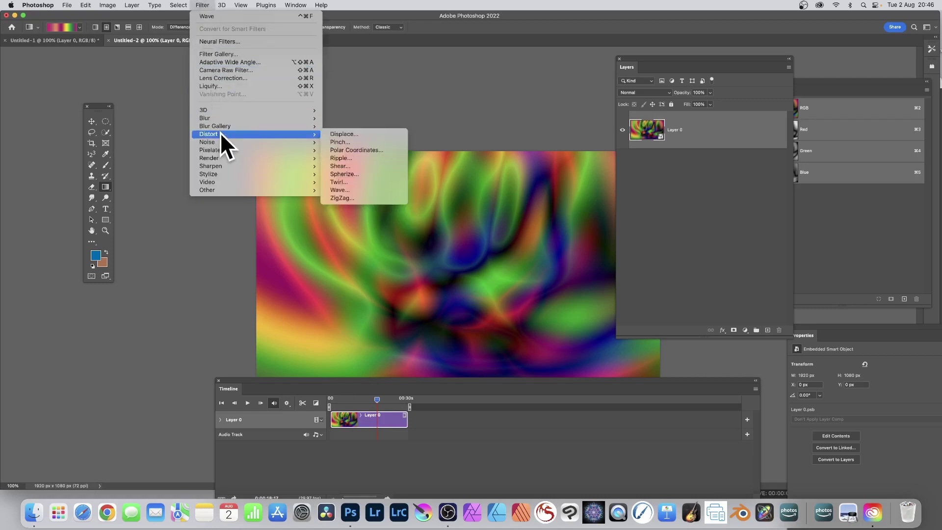
{"action": "left_click", "coordinate": [360, 192]}
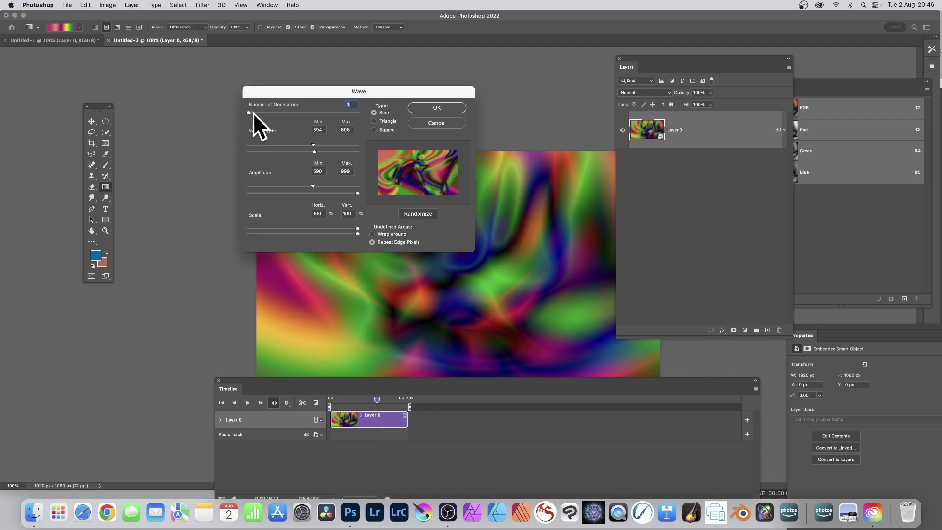
{"action": "left_click_drag", "start_coordinate": [313, 186], "coordinate": [301, 186]}
{"action": "left_click", "coordinate": [410, 212]}
{"action": "left_click", "coordinate": [410, 212]}
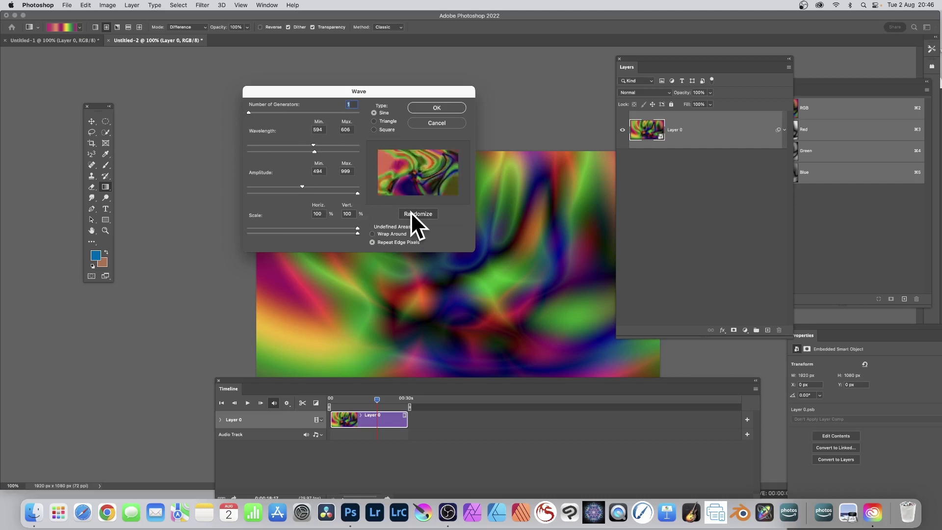
{"action": "left_click", "coordinate": [430, 104]}
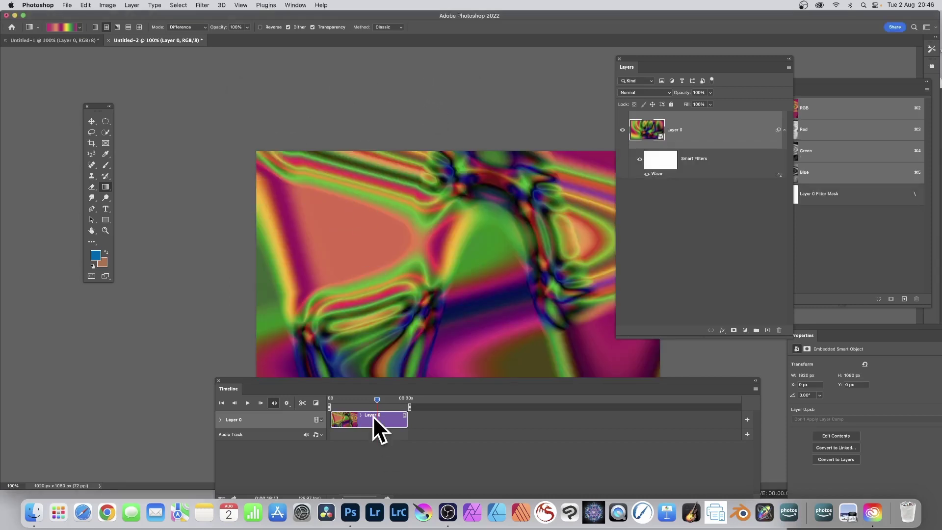
Scrub the animation and expand Layer 0's Transform, Opacity and Style tracks
{"action": "mouse_move", "coordinate": [375, 399]}
{"action": "left_mouse_down"}
{"action": "mouse_move", "coordinate": [334, 399]}
{"action": "mouse_move", "coordinate": [402, 397]}
{"action": "mouse_move", "coordinate": [362, 396]}
{"action": "mouse_move", "coordinate": [378, 396]}
{"action": "left_mouse_up"}
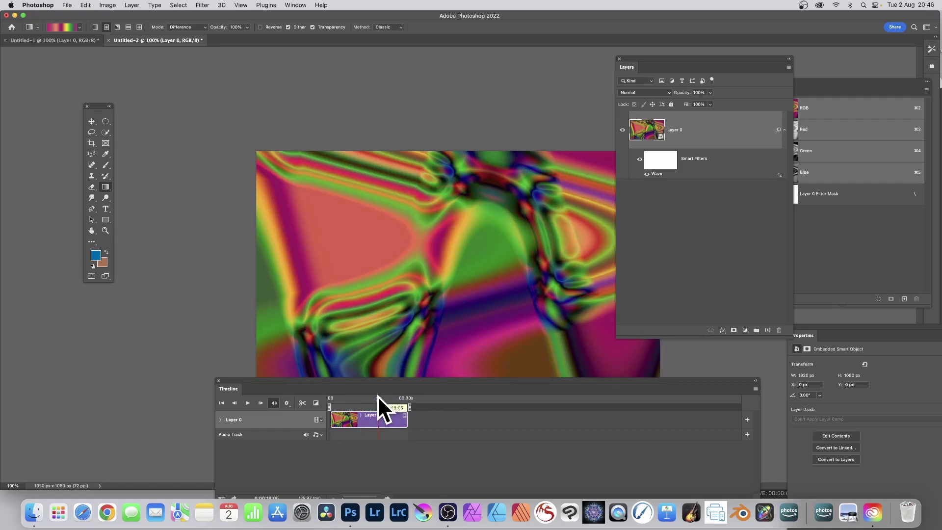
{"action": "left_click_drag", "start_coordinate": [373, 399], "coordinate": [346, 392]}
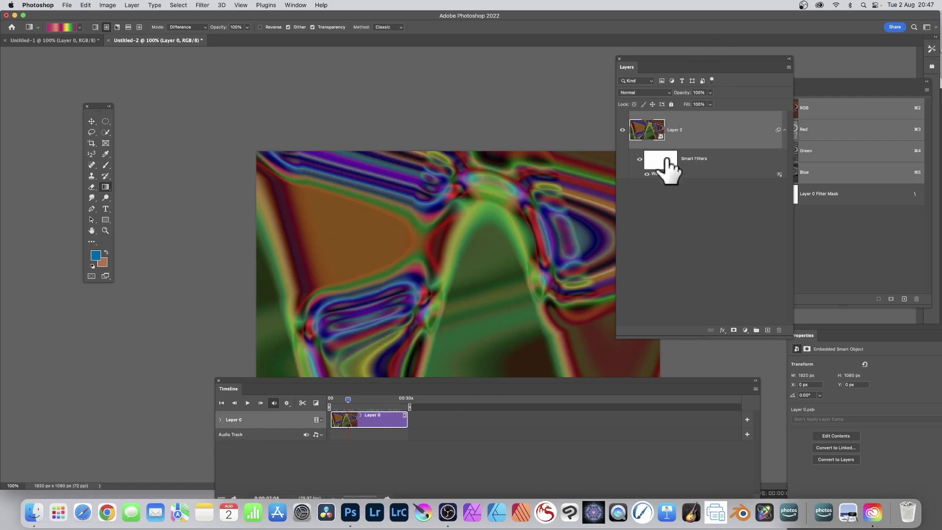
{"action": "left_click", "coordinate": [220, 420]}
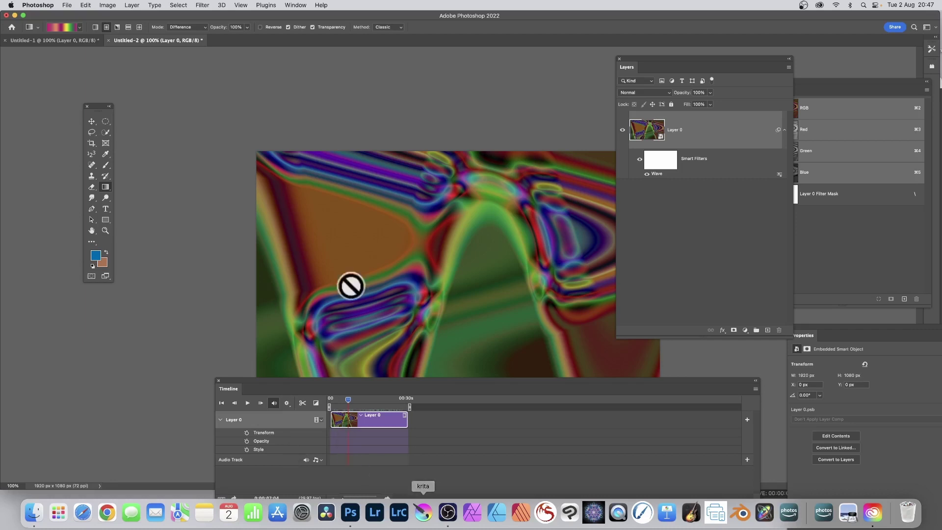
Move and free-transform the layer to 2181 × 1307 px, extending past the canvas edges
{"action": "left_click", "coordinate": [91, 121]}
{"action": "left_click_drag", "start_coordinate": [362, 231], "coordinate": [339, 221]}
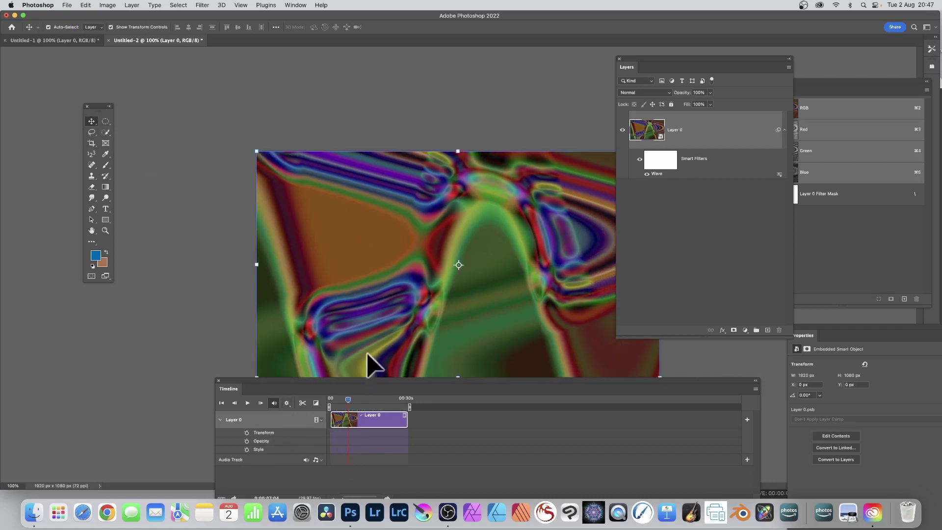
{"action": "left_click_drag", "start_coordinate": [256, 151], "coordinate": [218, 116]}
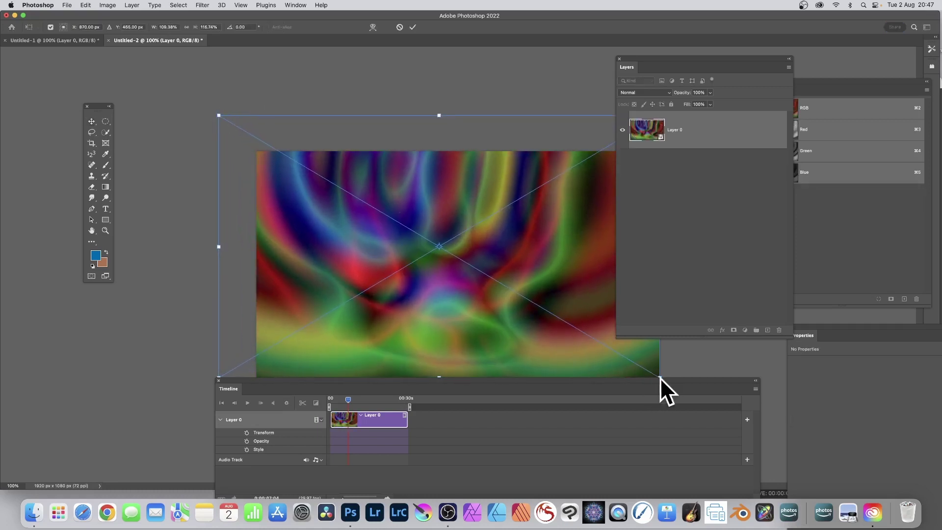
{"action": "left_click_drag", "start_coordinate": [227, 101], "coordinate": [290, 126]}
{"action": "key", "text": "super+z"}
{"action": "left_click_drag", "start_coordinate": [216, 112], "coordinate": [199, 99]}
{"action": "key", "text": "Return"}
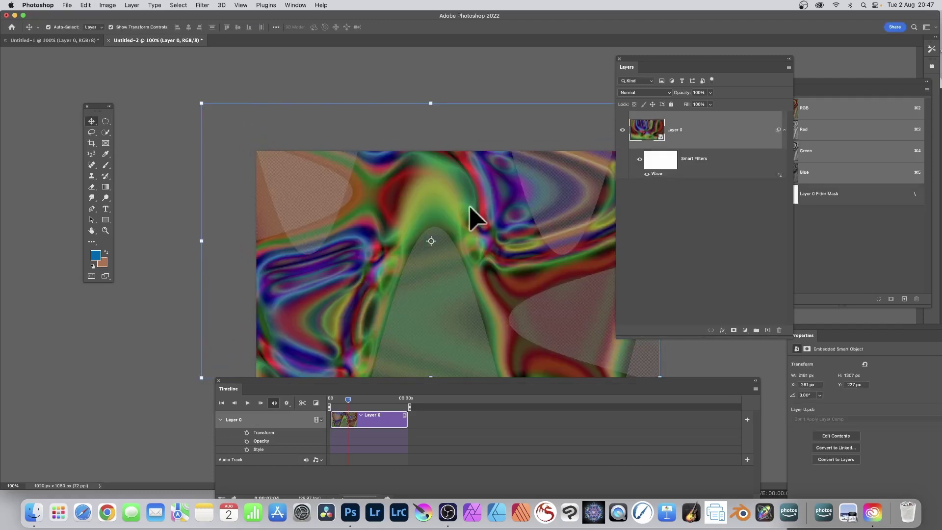
Nudge the layer slightly right and record a Transform keyframe at the clip's start
{"action": "mouse_move", "coordinate": [350, 399]}
{"action": "left_mouse_down"}
{"action": "mouse_move", "coordinate": [369, 399]}
{"action": "mouse_move", "coordinate": [333, 397]}
{"action": "mouse_move", "coordinate": [368, 409]}
{"action": "mouse_move", "coordinate": [399, 397]}
{"action": "mouse_move", "coordinate": [362, 399]}
{"action": "left_mouse_up"}
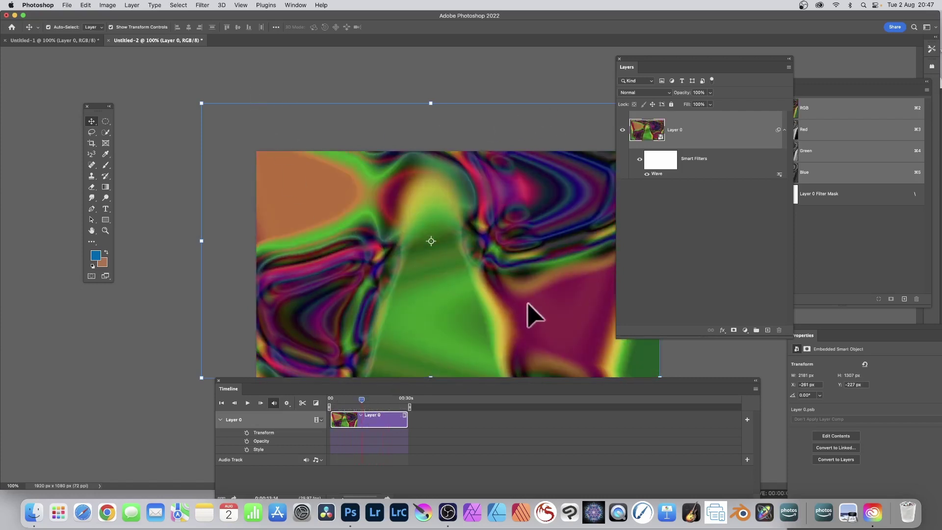
{"action": "mouse_move", "coordinate": [365, 219]}
{"action": "left_mouse_down"}
{"action": "mouse_move", "coordinate": [368, 227]}
{"action": "mouse_move", "coordinate": [374, 218]}
{"action": "left_mouse_up"}
{"action": "left_click_drag", "start_coordinate": [363, 400], "coordinate": [320, 397]}
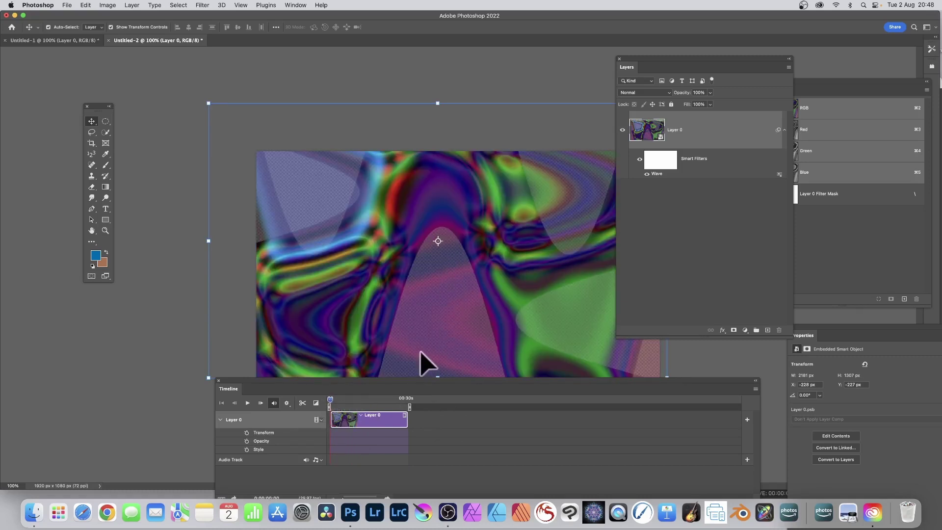
{"action": "left_click", "coordinate": [247, 432]}
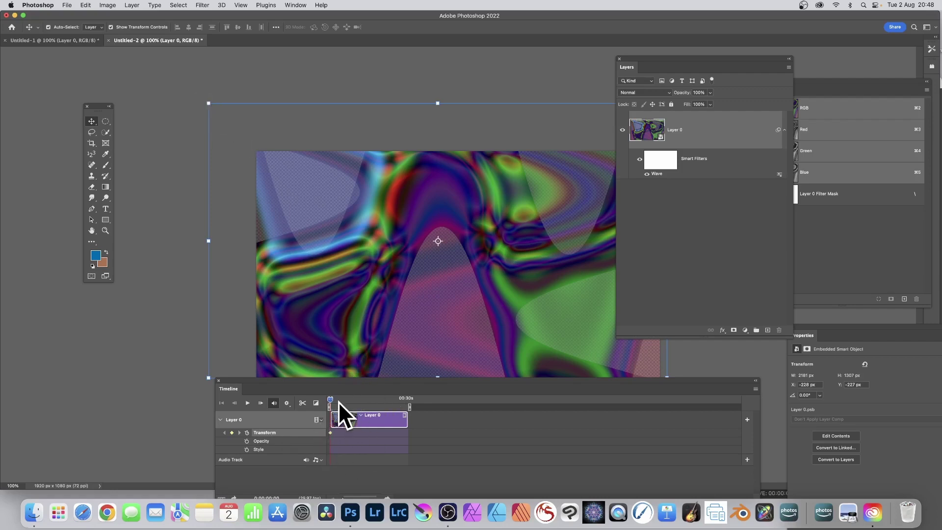
At about 16 seconds, scale Layer 0 to 2547 × 1949 px, rotate it 8.04° and commit
{"action": "left_click_drag", "start_coordinate": [331, 397], "coordinate": [370, 399]}
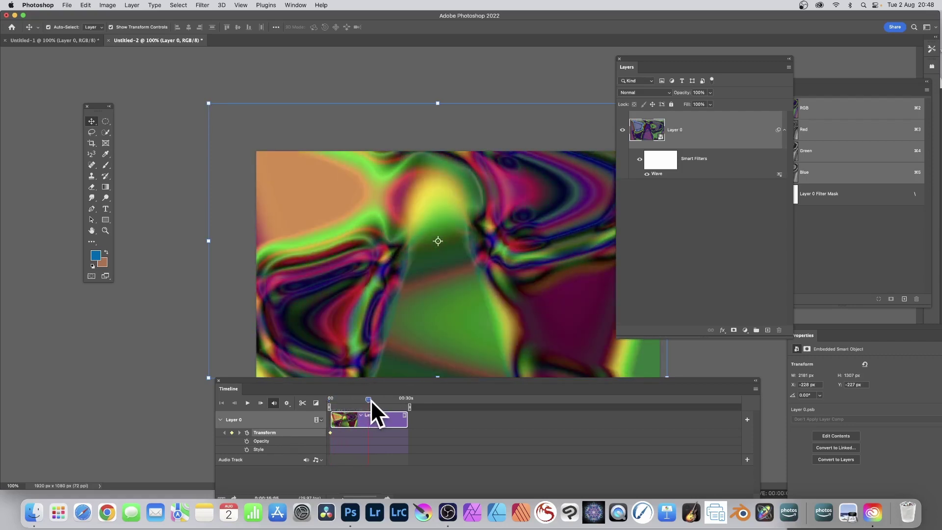
{"action": "left_click_drag", "start_coordinate": [209, 103], "coordinate": [238, 130]}
{"action": "left_click_drag", "start_coordinate": [372, 255], "coordinate": [343, 212]}
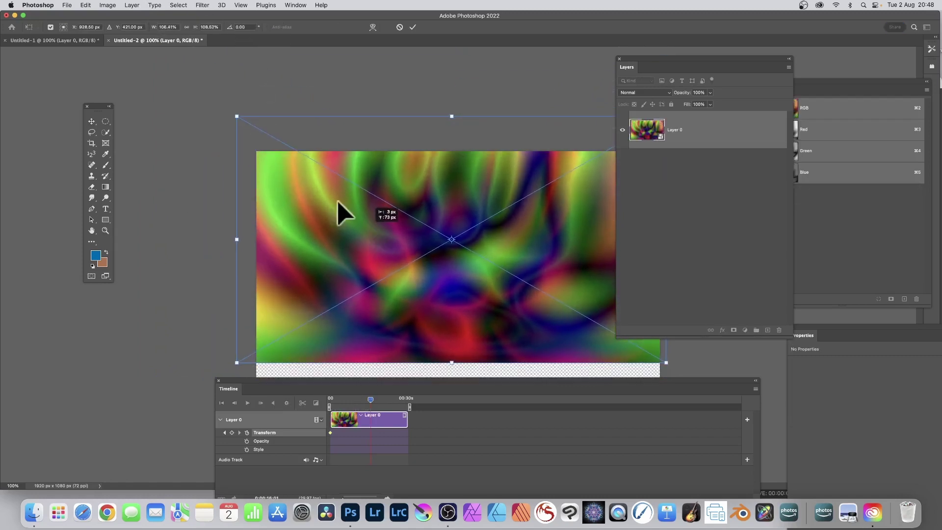
{"action": "left_click_drag", "start_coordinate": [237, 90], "coordinate": [288, 74]}
{"action": "left_click_drag", "start_coordinate": [363, 260], "coordinate": [344, 309]}
{"action": "left_click_drag", "start_coordinate": [443, 164], "coordinate": [459, 95]}
{"action": "left_click_drag", "start_coordinate": [665, 64], "coordinate": [723, 87]}
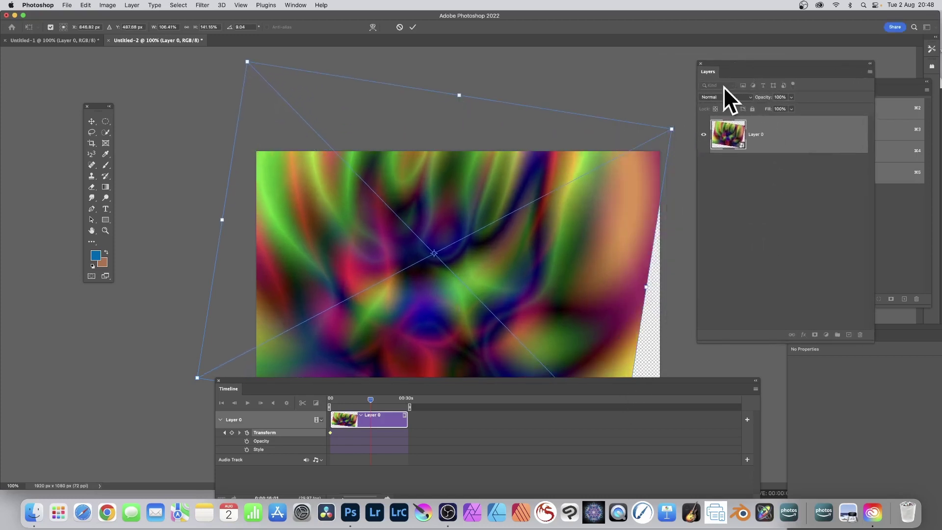
{"action": "left_click_drag", "start_coordinate": [647, 293], "coordinate": [706, 296]}
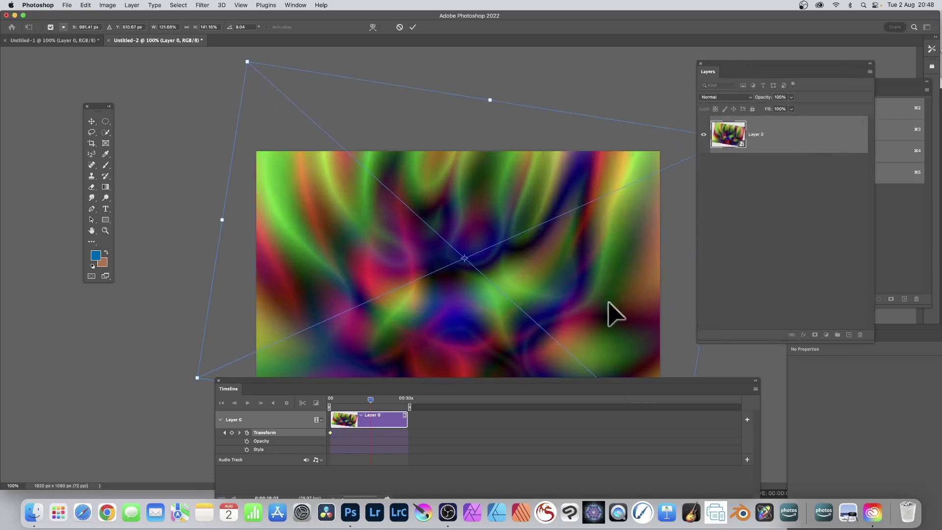
{"action": "key", "text": "Return"}
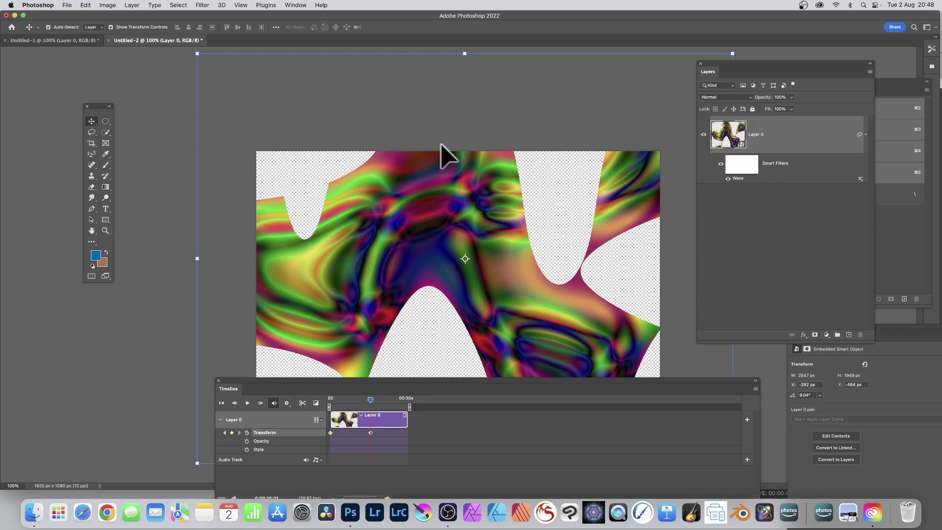
Scrub the timeline from the first frame to about 28 seconds to preview the animation
{"action": "left_click_drag", "start_coordinate": [369, 398], "coordinate": [308, 396]}
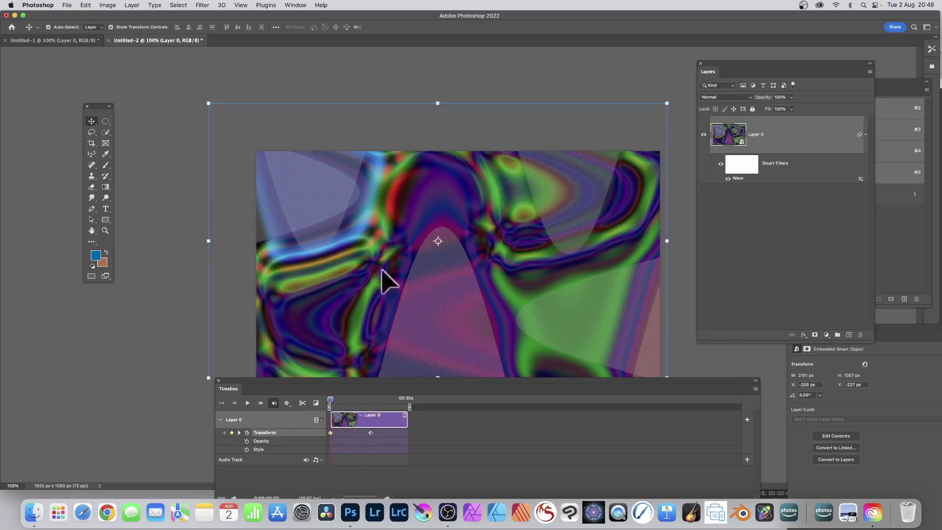
{"action": "left_click_drag", "start_coordinate": [331, 398], "coordinate": [371, 398]}
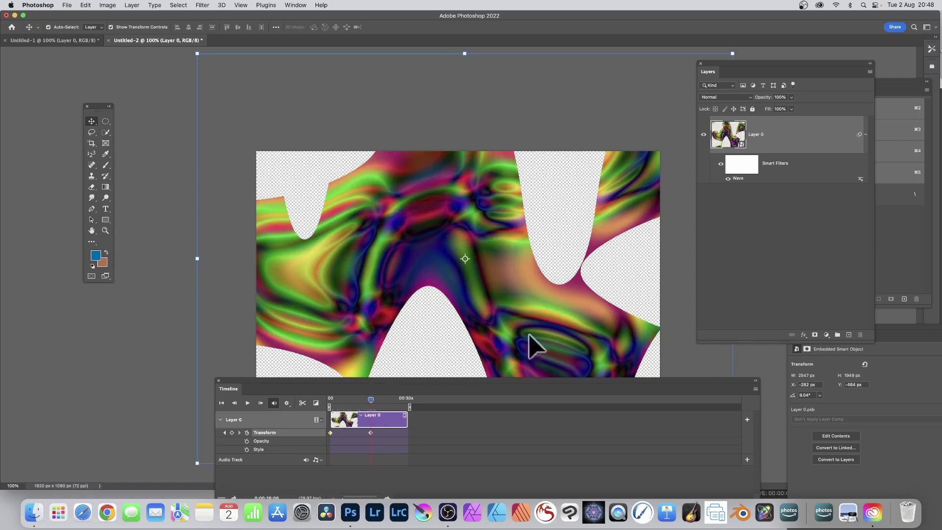
{"action": "left_click_drag", "start_coordinate": [371, 399], "coordinate": [401, 399]}
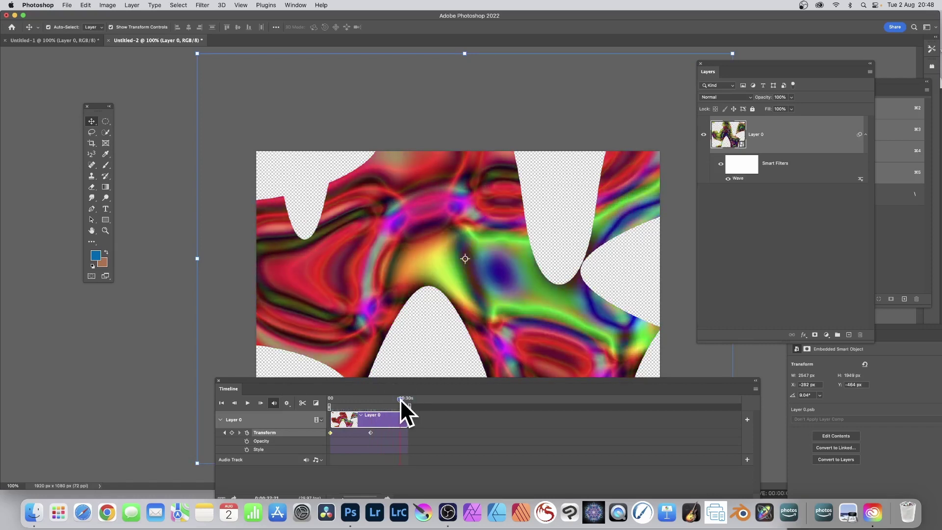
At the last frame, rotate Layer 0 to −22.87°, enlarge it to 3428 × 3367 px and commit
{"action": "left_click_drag", "start_coordinate": [399, 398], "coordinate": [406, 399]}
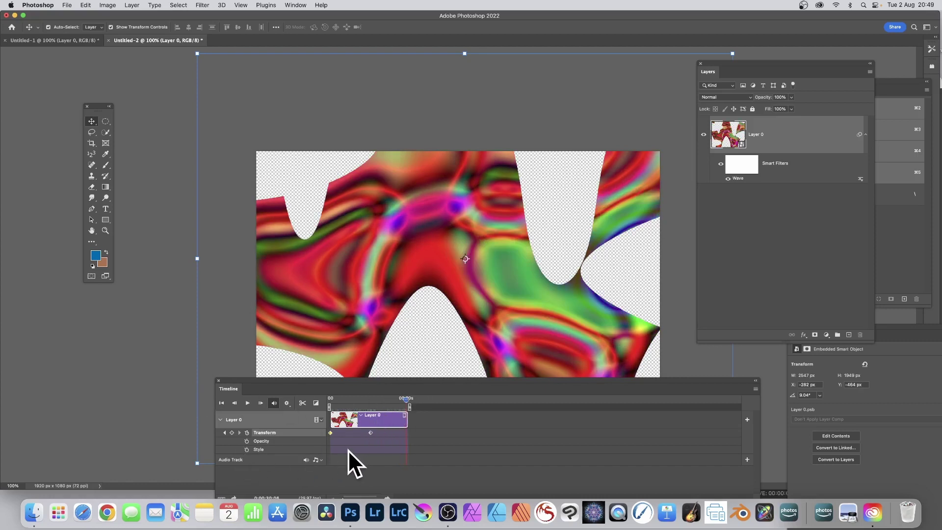
{"action": "left_click_drag", "start_coordinate": [407, 399], "coordinate": [410, 399]}
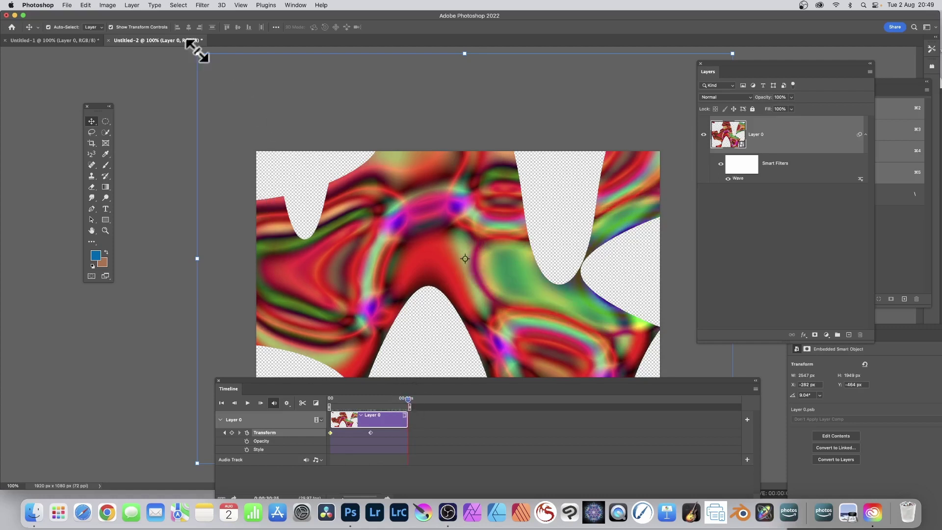
{"action": "left_click_drag", "start_coordinate": [199, 52], "coordinate": [191, 228]}
{"action": "left_click_drag", "start_coordinate": [402, 112], "coordinate": [430, 178]}
{"action": "left_click_drag", "start_coordinate": [452, 235], "coordinate": [338, 190]}
{"action": "left_click_drag", "start_coordinate": [640, 270], "coordinate": [807, 324]}
{"action": "key", "text": "Return"}
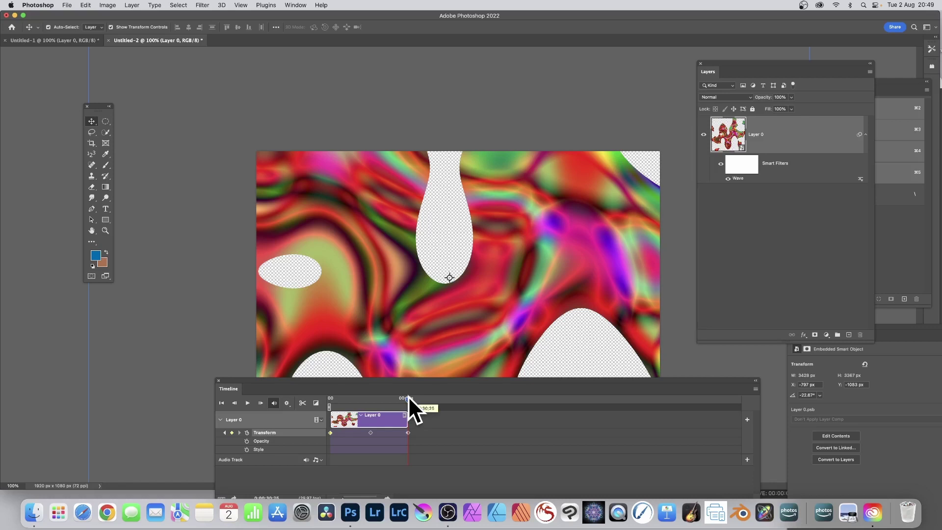
{"action": "double_click", "coordinate": [737, 177]}
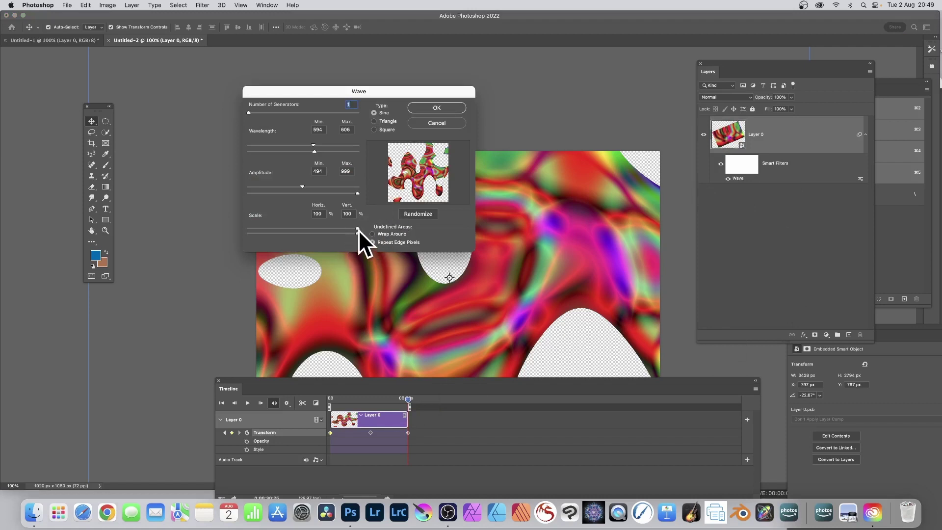
{"action": "mouse_move", "coordinate": [313, 145]}
{"action": "left_mouse_down"}
{"action": "mouse_move", "coordinate": [294, 144]}
{"action": "mouse_move", "coordinate": [304, 145]}
{"action": "left_mouse_up"}
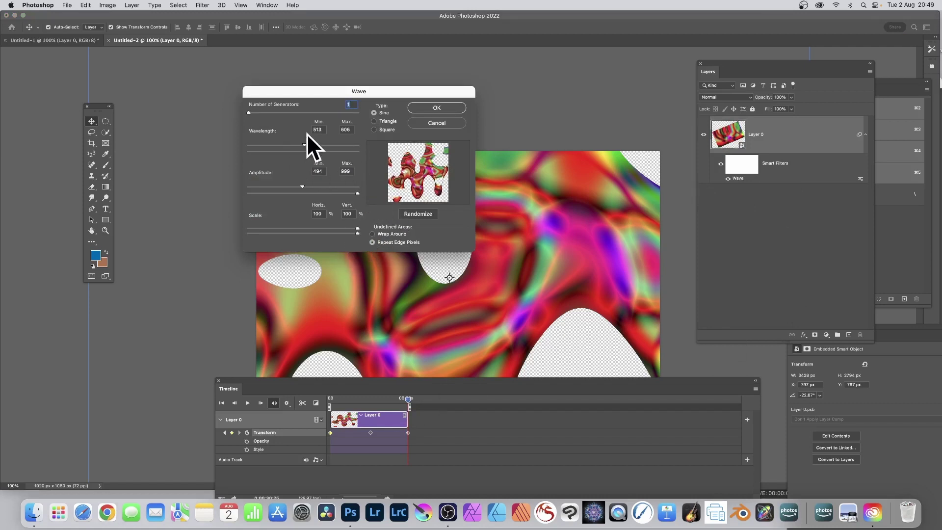
{"action": "left_click", "coordinate": [417, 213]}
{"action": "left_click", "coordinate": [417, 213]}
{"action": "left_click", "coordinate": [441, 125]}
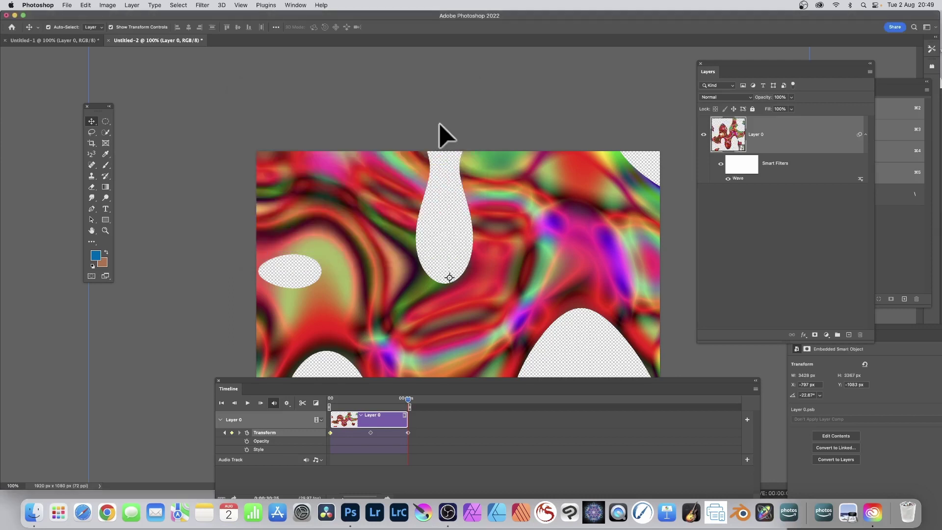
{"action": "left_click_drag", "start_coordinate": [404, 399], "coordinate": [372, 398]}
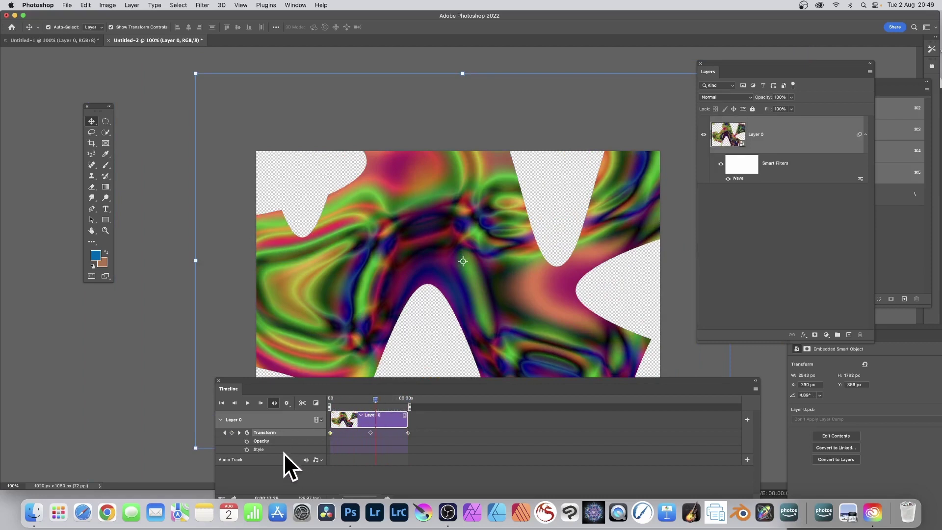
Enable Style keyframing for Layer 0 and move its first Style keyframe to 0:00
{"action": "left_click", "coordinate": [246, 449]}
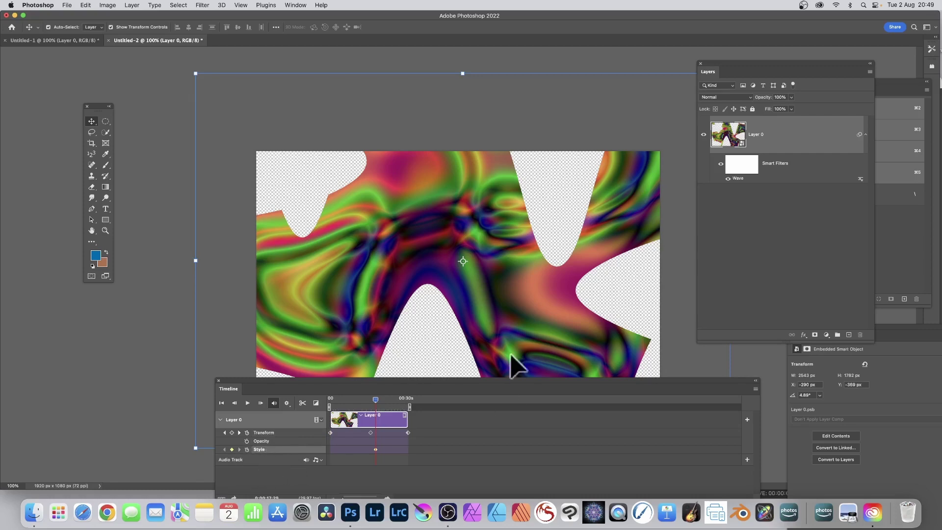
{"action": "left_click_drag", "start_coordinate": [376, 398], "coordinate": [326, 400]}
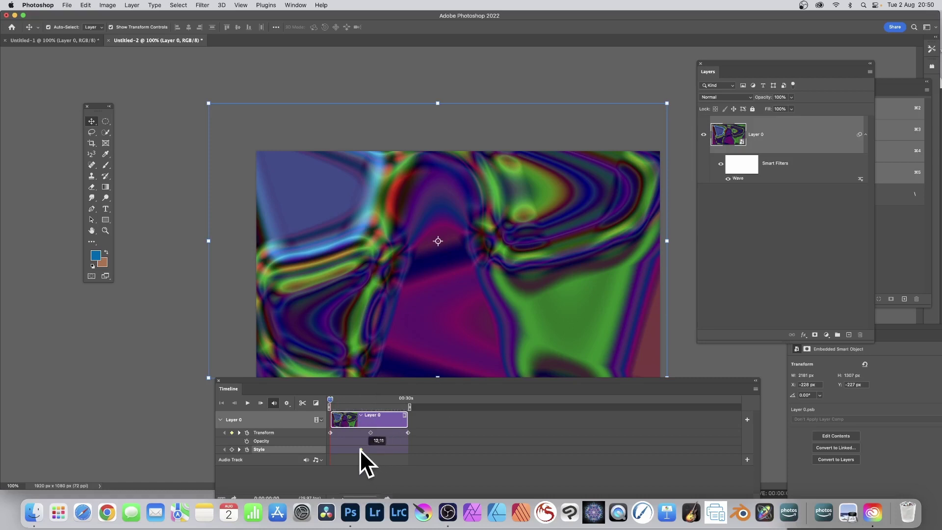
{"action": "left_click_drag", "start_coordinate": [324, 448], "coordinate": [330, 449]}
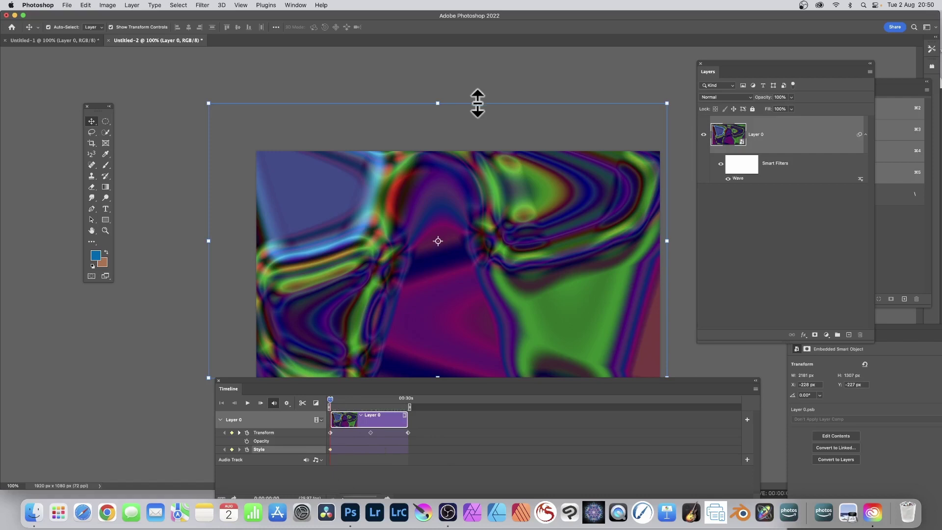
{"action": "left_click", "coordinate": [132, 5]}
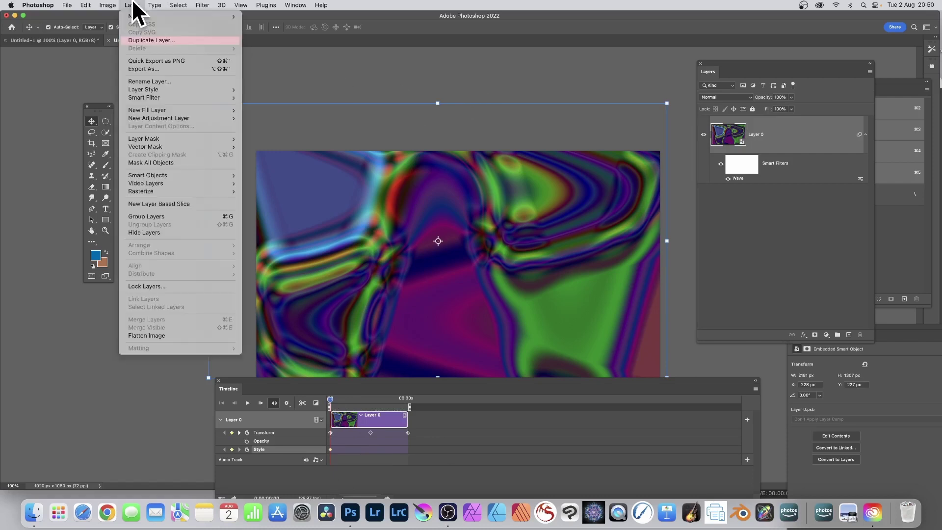
Apply a Difference-mode radial Gradient Overlay using the red-blue rainbow preset at 106% scale
{"action": "mouse_move", "coordinate": [147, 89]}
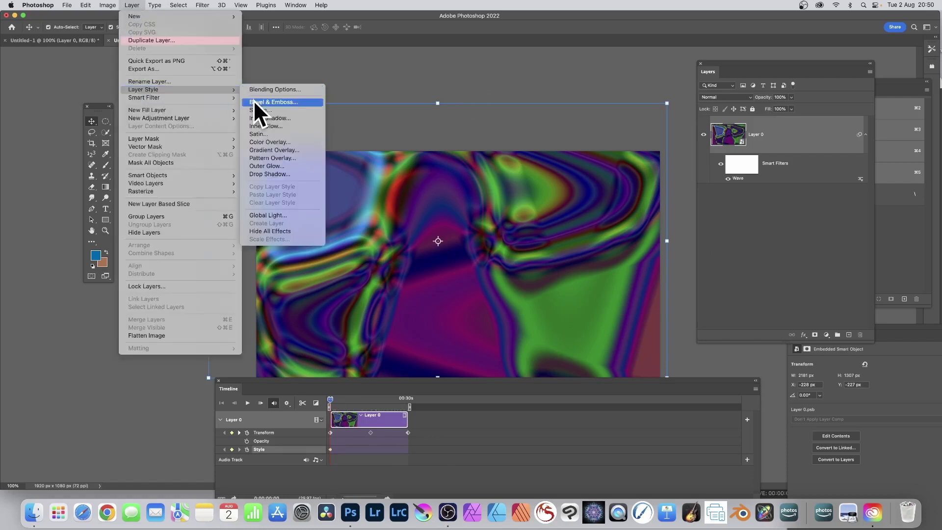
{"action": "left_click", "coordinate": [282, 150]}
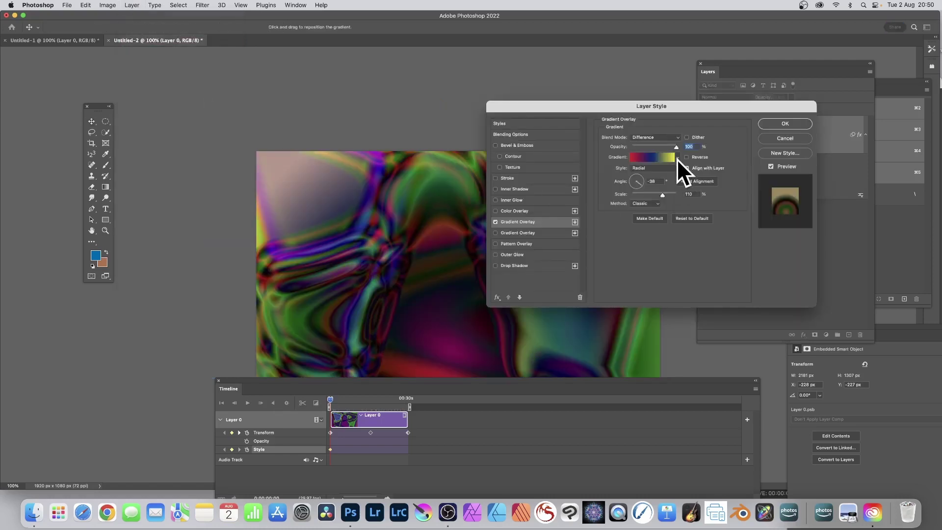
{"action": "left_click", "coordinate": [677, 158]}
{"action": "left_click", "coordinate": [626, 156]}
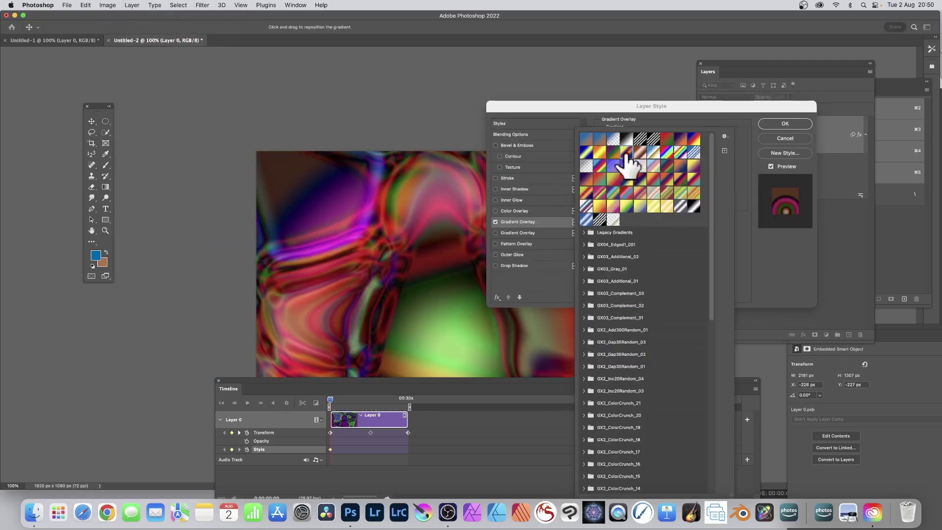
{"action": "left_click", "coordinate": [637, 165]}
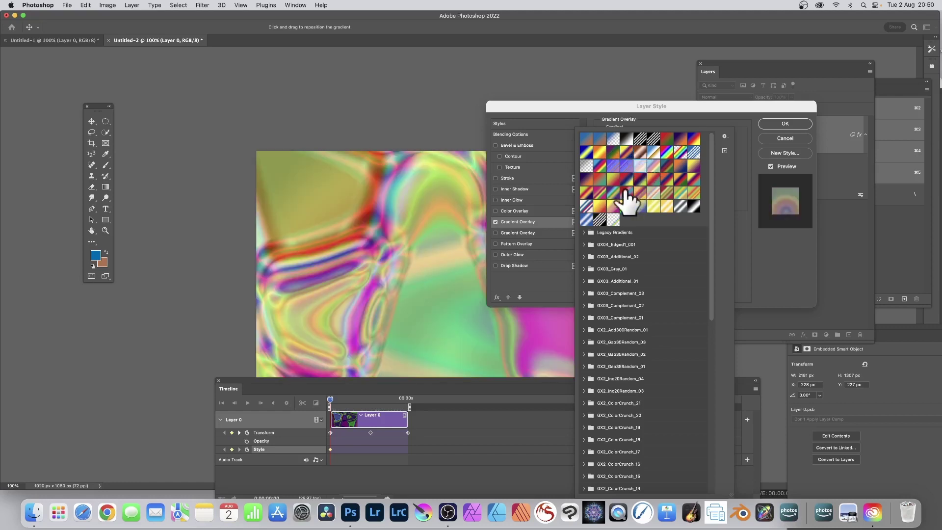
{"action": "left_click", "coordinate": [613, 179]}
{"action": "left_click", "coordinate": [610, 192]}
{"action": "left_click", "coordinate": [627, 193]}
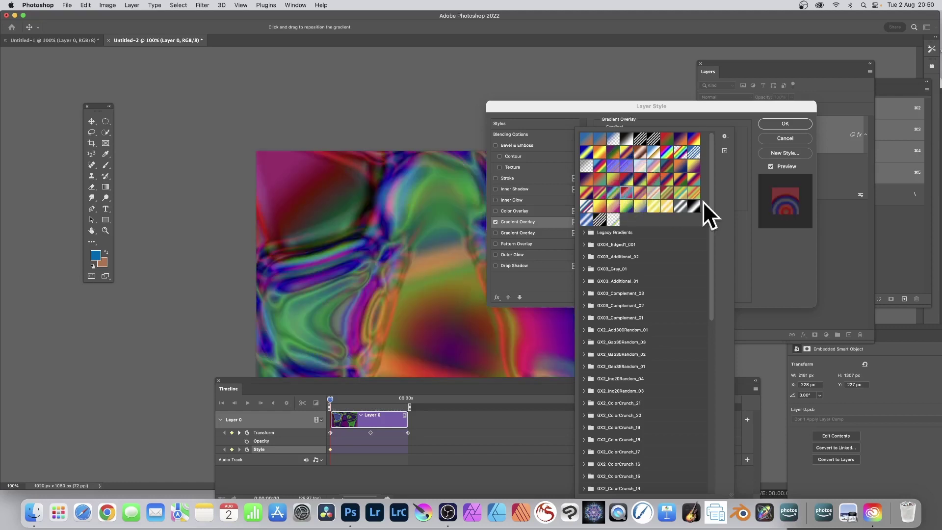
{"action": "left_click", "coordinate": [775, 124]}
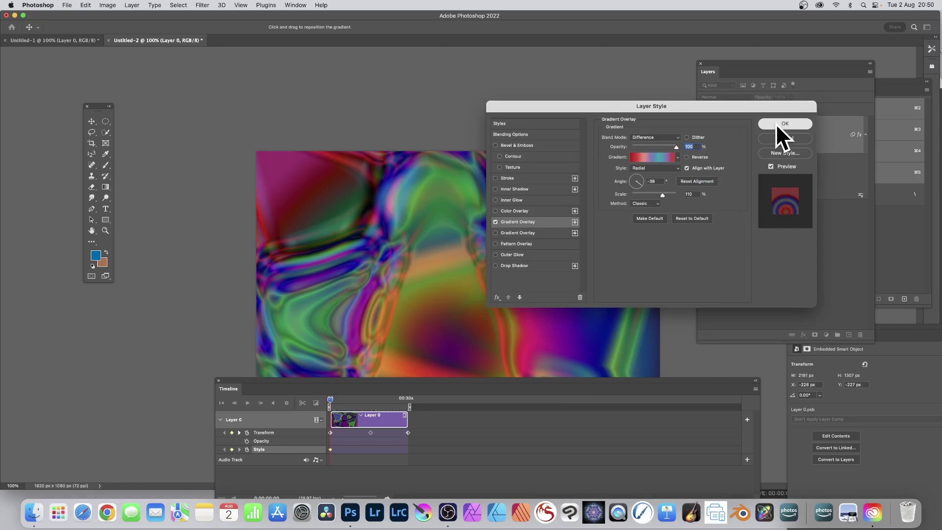
{"action": "left_click_drag", "start_coordinate": [661, 193], "coordinate": [661, 193]}
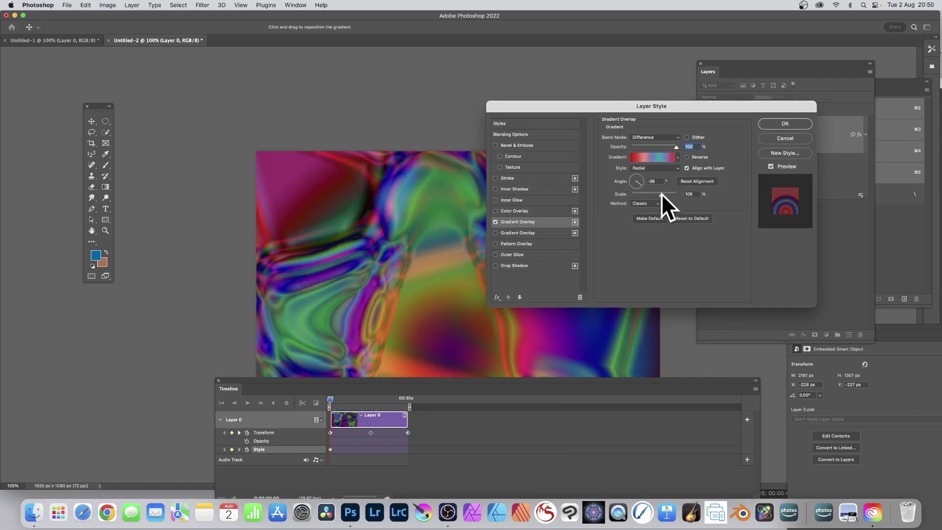
{"action": "left_click", "coordinate": [661, 193]}
{"action": "left_click", "coordinate": [783, 123]}
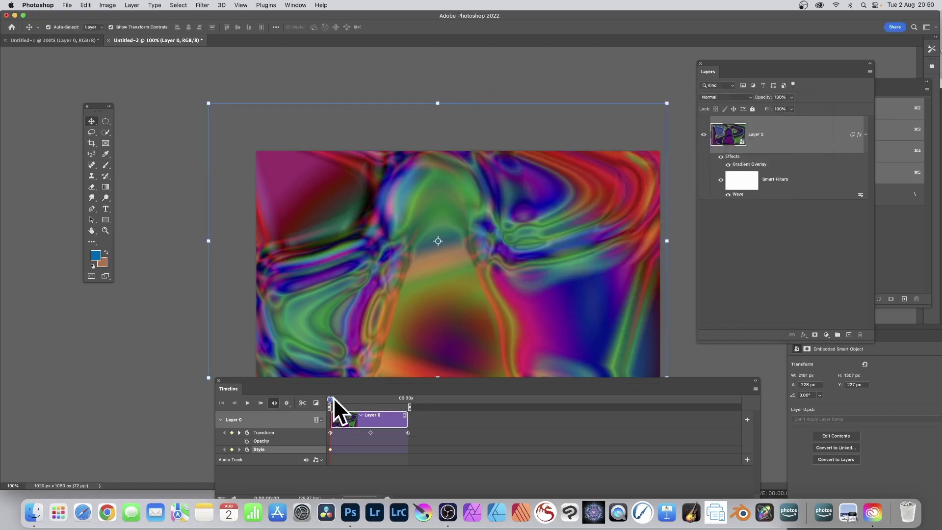
{"action": "left_click_drag", "start_coordinate": [331, 398], "coordinate": [341, 399]}
{"action": "mouse_move", "coordinate": [349, 398]}
{"action": "left_mouse_down"}
{"action": "mouse_move", "coordinate": [324, 398]}
{"action": "mouse_move", "coordinate": [368, 399]}
{"action": "left_mouse_up"}
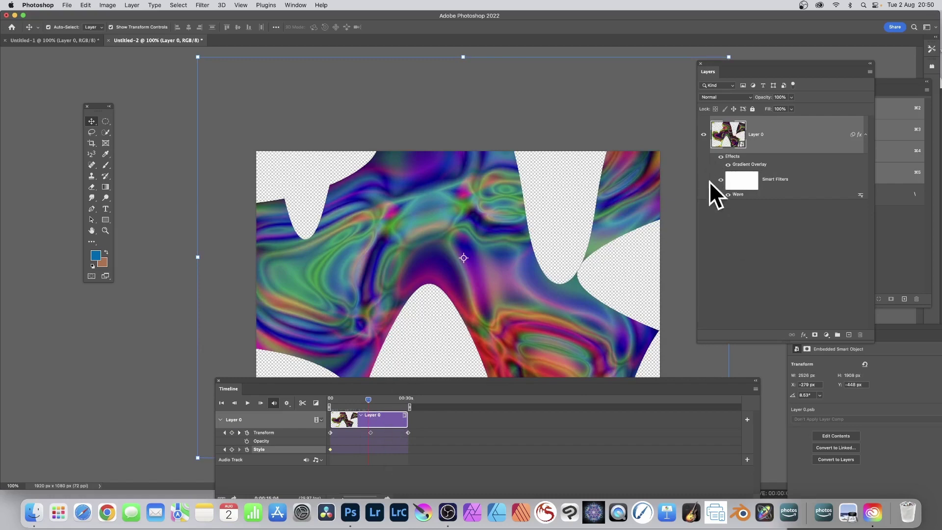
Switch the overlay to the red-green preset at 121% scale, then move to the clip's end
{"action": "double_click", "coordinate": [749, 165]}
{"action": "left_click", "coordinate": [672, 167]}
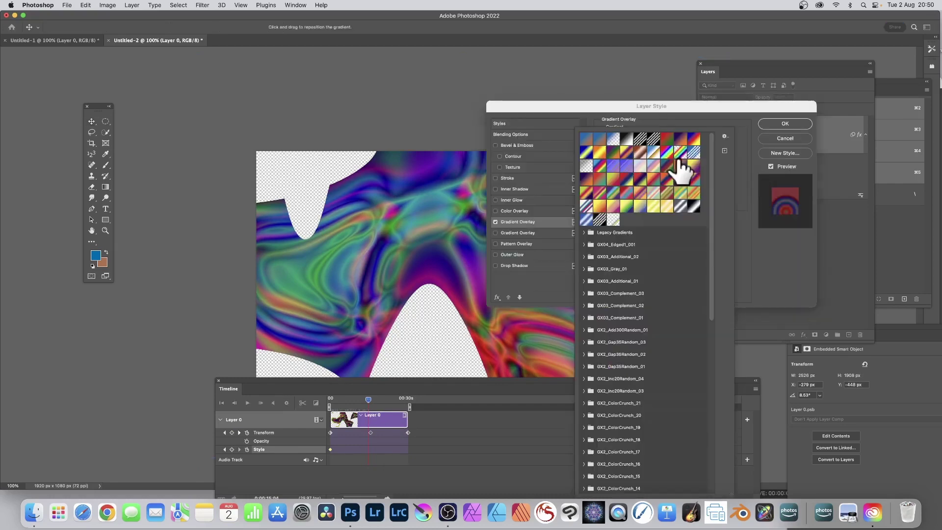
{"action": "left_click", "coordinate": [639, 179]}
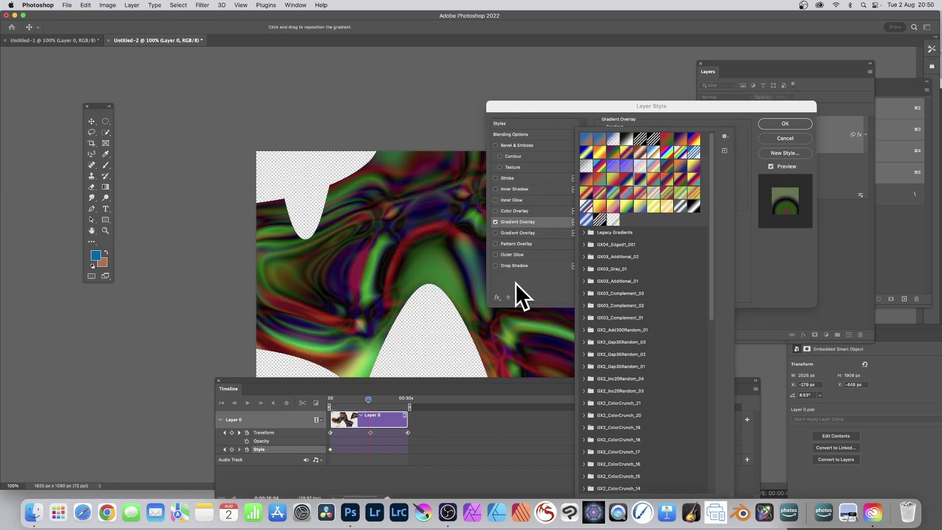
{"action": "left_click", "coordinate": [518, 284]}
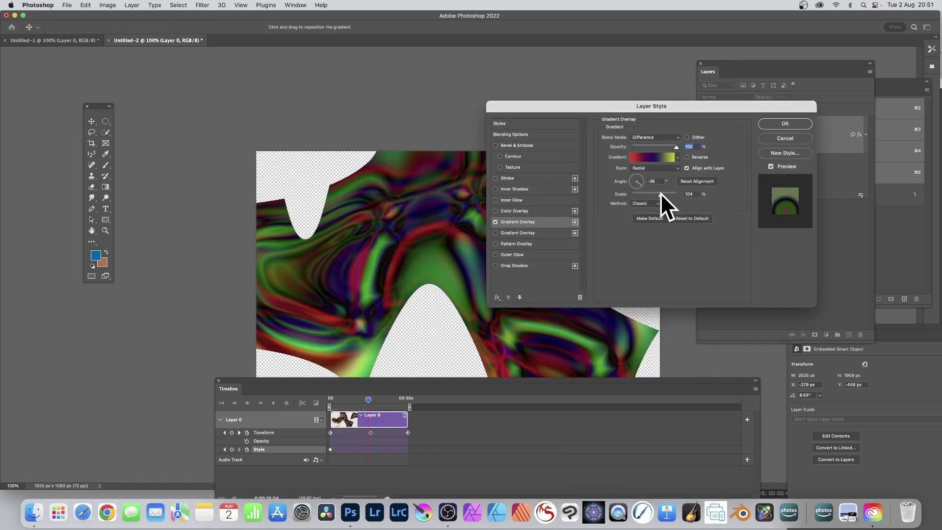
{"action": "left_click_drag", "start_coordinate": [660, 193], "coordinate": [666, 193]}
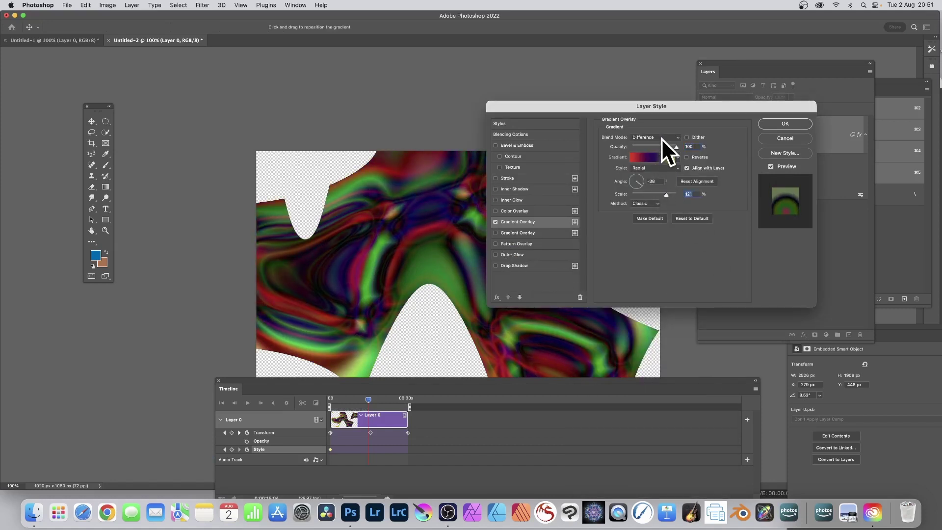
{"action": "mouse_move", "coordinate": [676, 147]}
{"action": "left_mouse_down"}
{"action": "mouse_move", "coordinate": [646, 147]}
{"action": "mouse_move", "coordinate": [678, 147]}
{"action": "left_mouse_up"}
{"action": "left_click", "coordinate": [774, 123]}
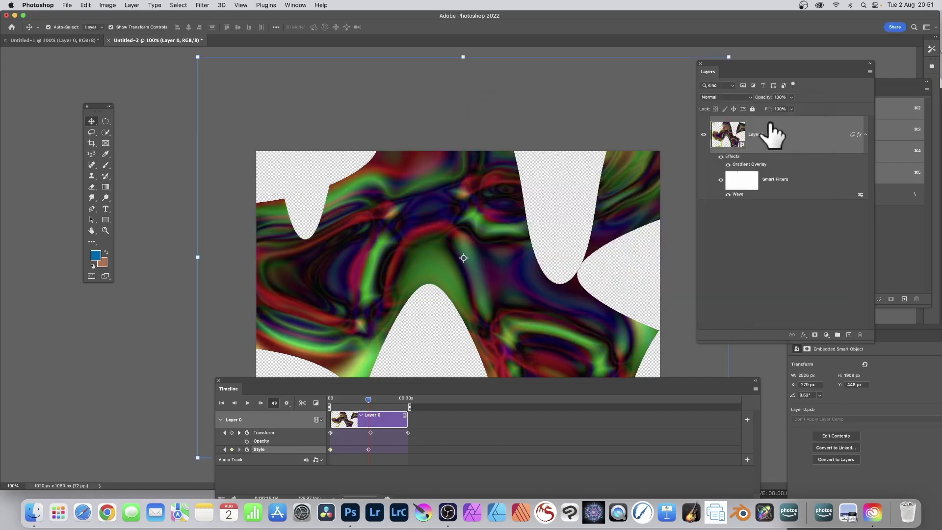
{"action": "left_click_drag", "start_coordinate": [369, 400], "coordinate": [406, 400]}
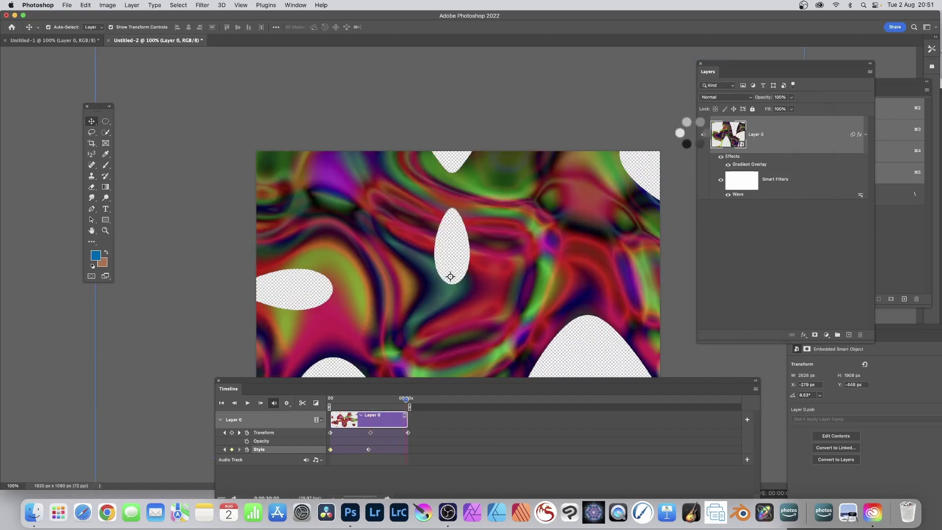
{"action": "double_click", "coordinate": [740, 164]}
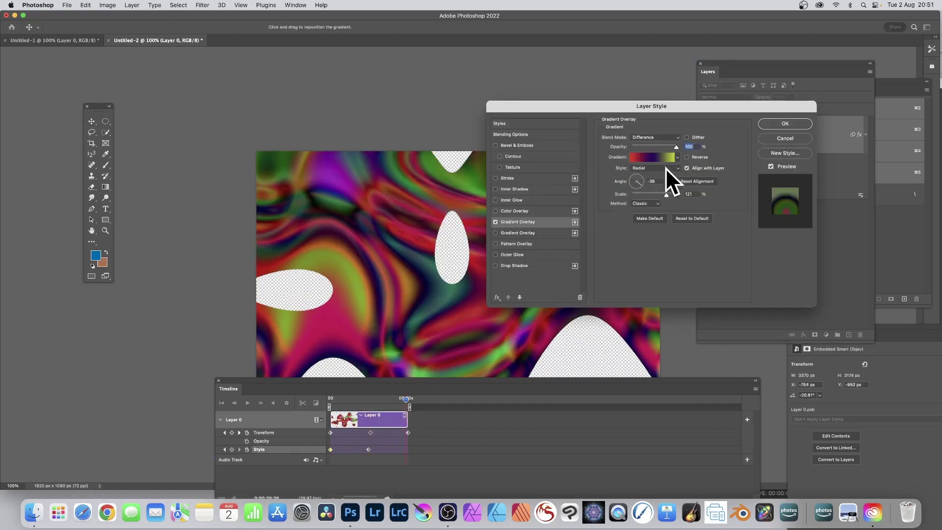
At the clip's end, set the overlay to an orange-purple preset at 131% scale and −104°
{"action": "left_click", "coordinate": [638, 186]}
{"action": "mouse_move", "coordinate": [666, 194]}
{"action": "left_mouse_down"}
{"action": "mouse_move", "coordinate": [653, 194]}
{"action": "mouse_move", "coordinate": [669, 189]}
{"action": "left_mouse_up"}
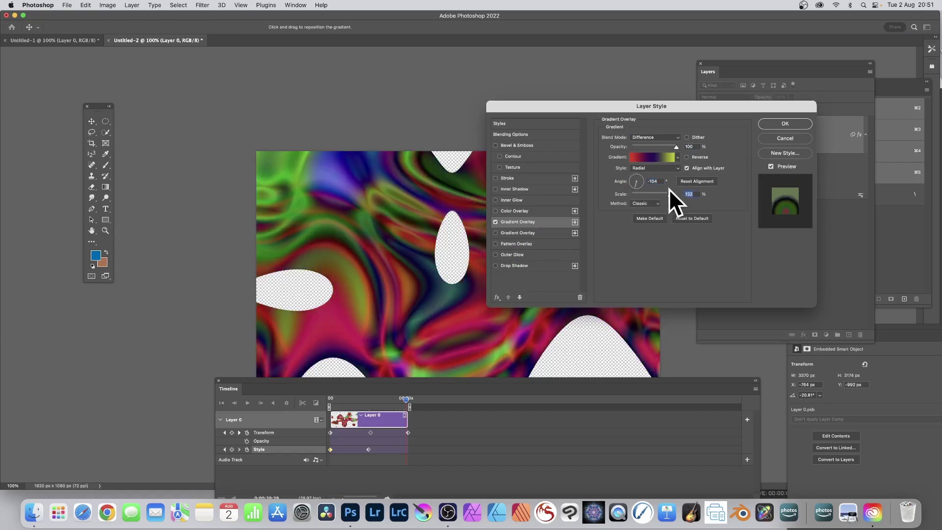
{"action": "left_click", "coordinate": [676, 156]}
{"action": "left_click", "coordinate": [631, 188]}
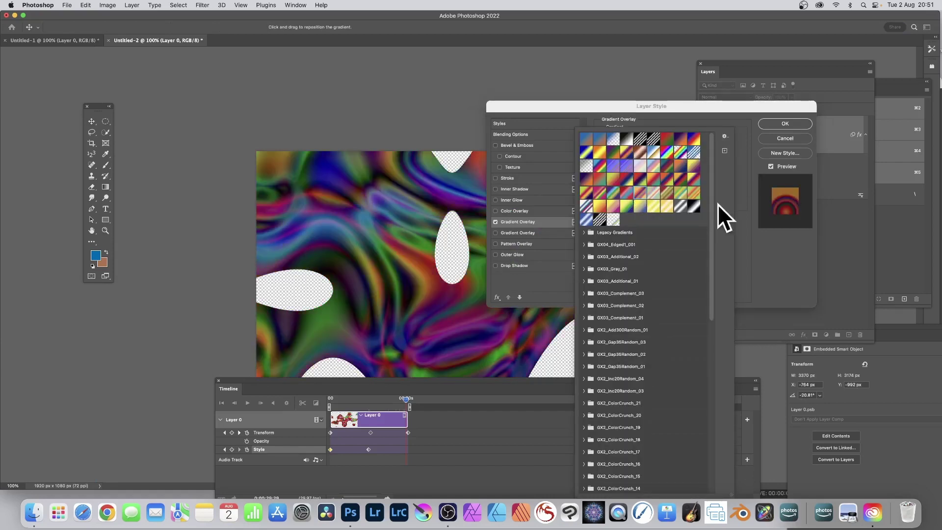
{"action": "left_click", "coordinate": [757, 254]}
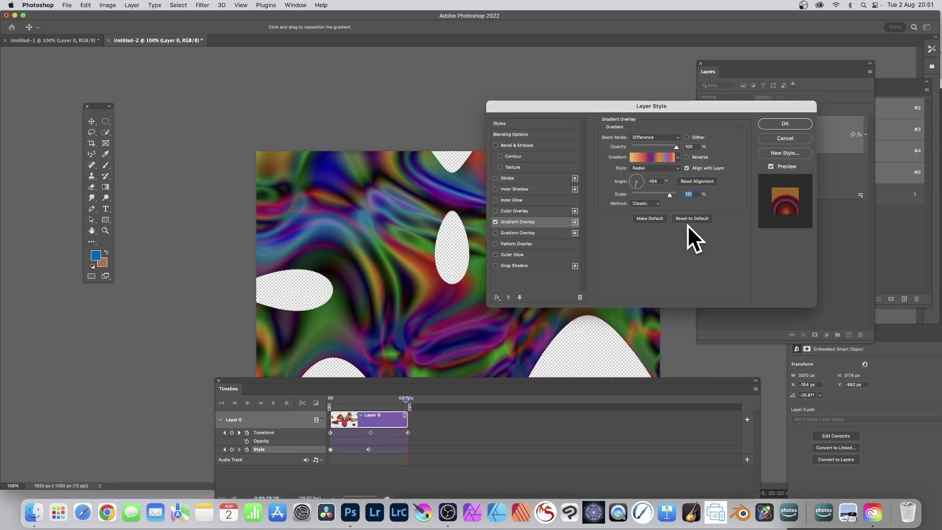
{"action": "left_click", "coordinate": [785, 124]}
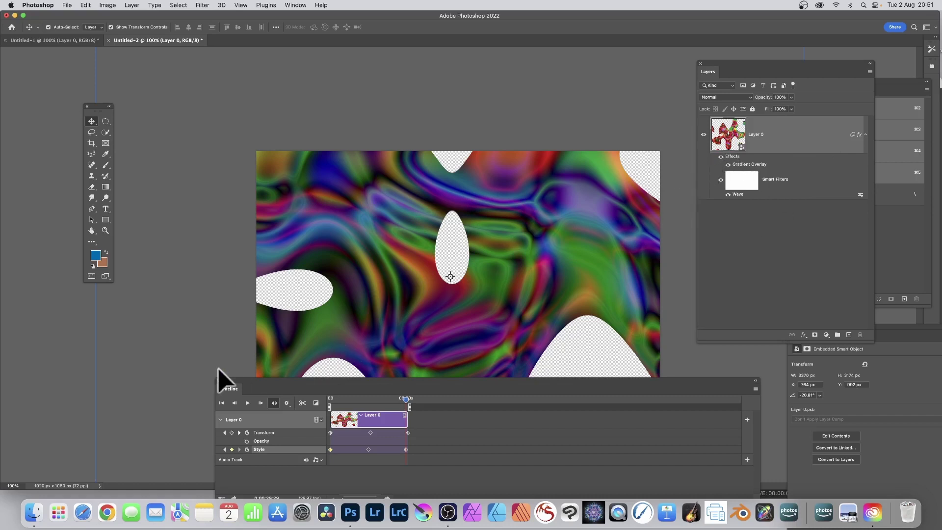
Collapse Layer 0's timeline track and convert the layer via Layer > Smart Objects > Convert to Smart Object
{"action": "left_click", "coordinate": [220, 419]}
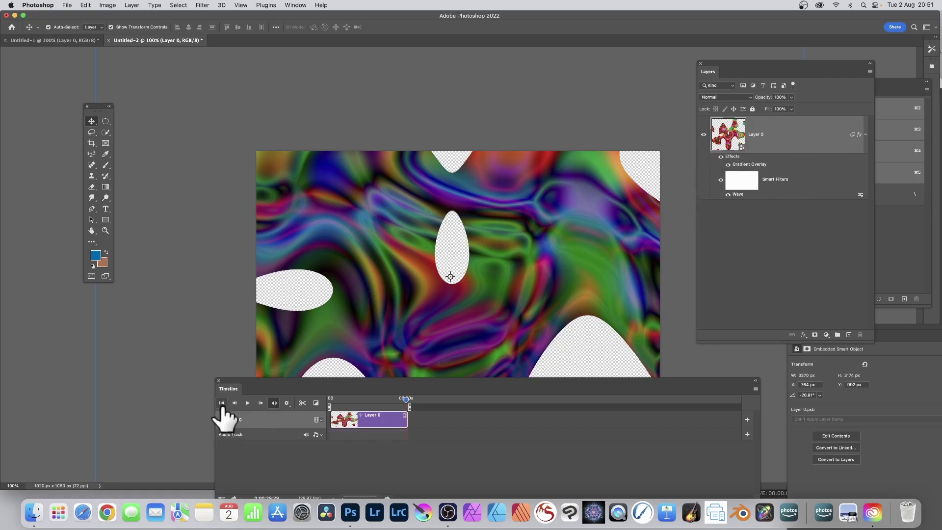
{"action": "left_click", "coordinate": [132, 4]}
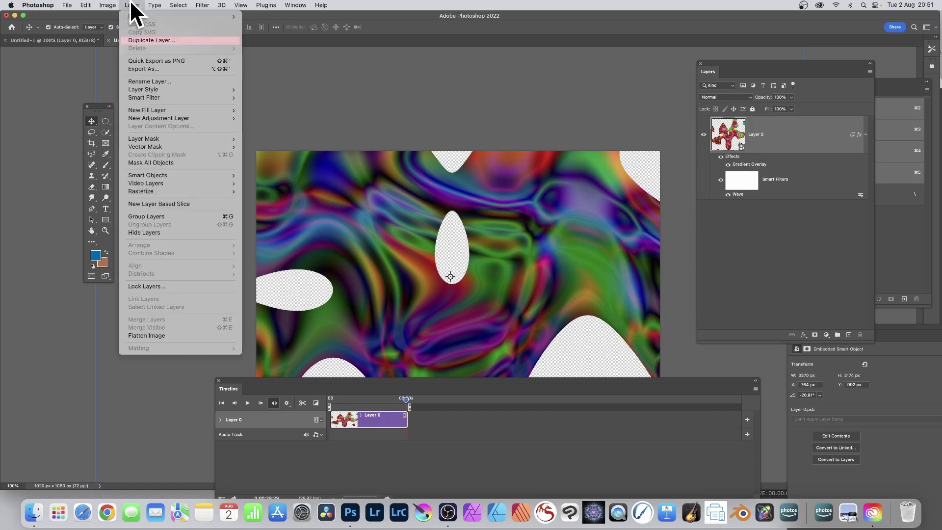
{"action": "mouse_move", "coordinate": [155, 173]}
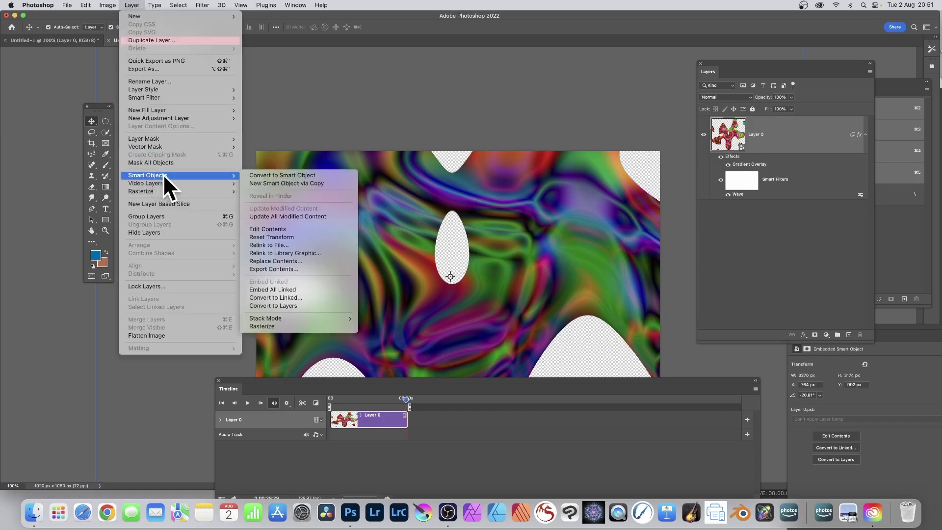
{"action": "left_click", "coordinate": [295, 175]}
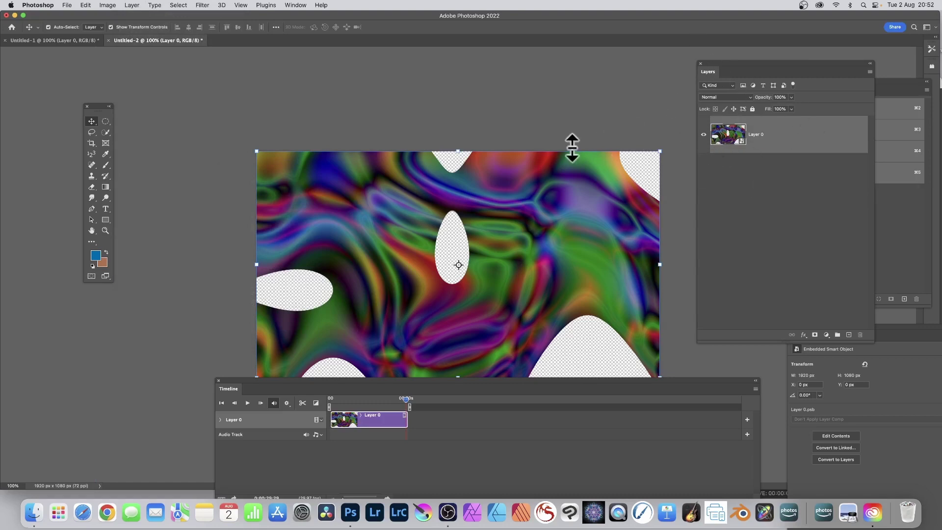
Expand the smart object's Transform, Opacity and Style tracks and return the playhead to 0:00
{"action": "left_click_drag", "start_coordinate": [405, 398], "coordinate": [350, 398]}
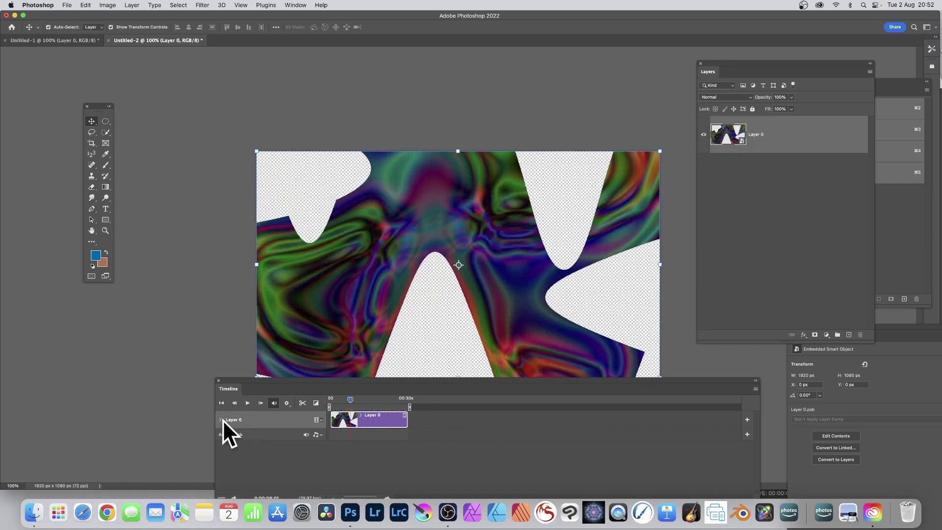
{"action": "left_click", "coordinate": [219, 420]}
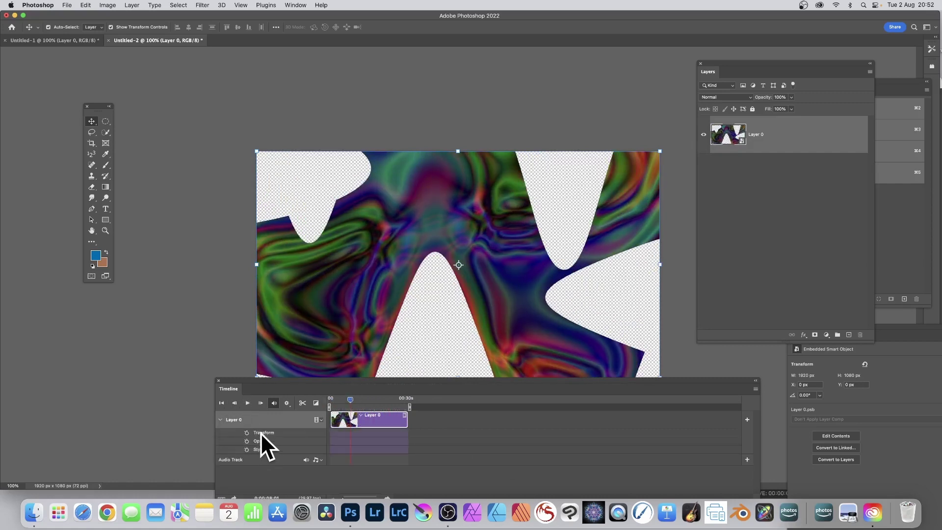
{"action": "left_click", "coordinate": [247, 433]}
{"action": "left_click", "coordinate": [247, 433]}
{"action": "left_click_drag", "start_coordinate": [355, 401], "coordinate": [321, 397]}
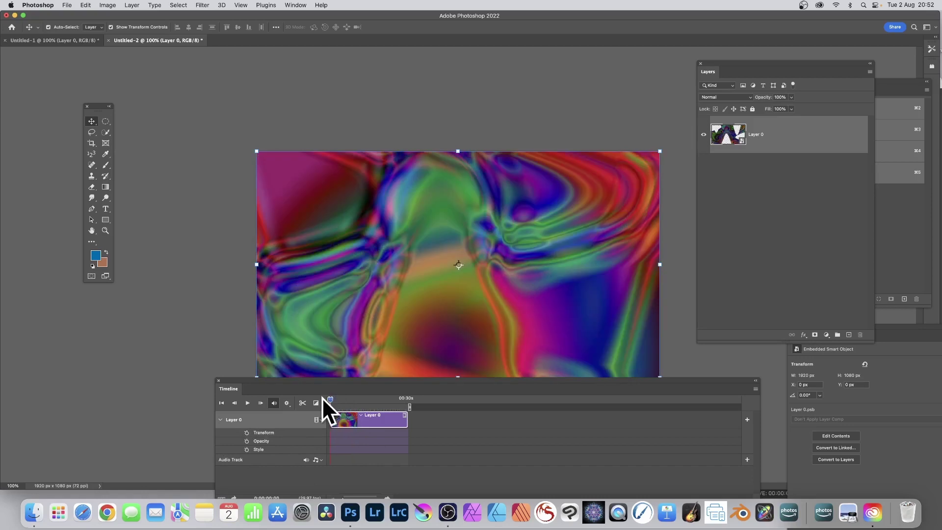
Enable Transform keyframing and, at the start, enlarge the layer and rotate it about 22°
{"action": "left_click", "coordinate": [247, 433]}
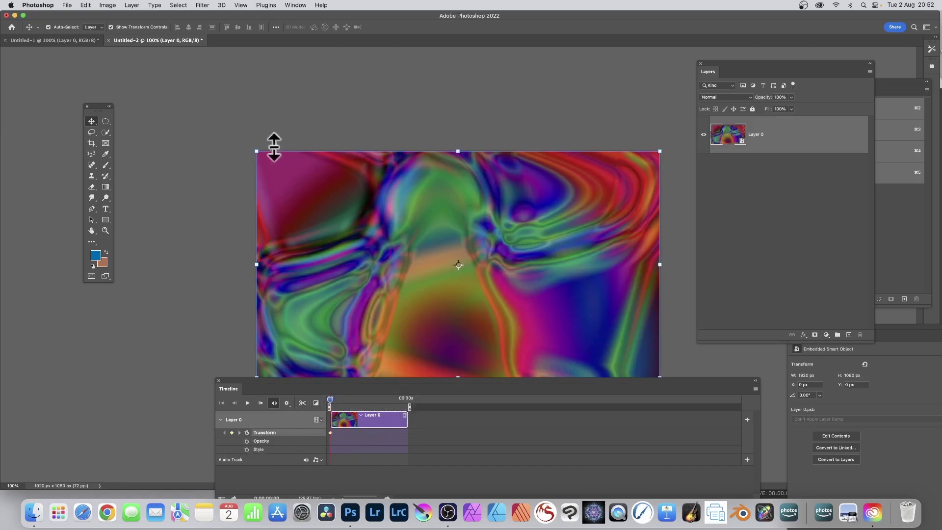
{"action": "left_click_drag", "start_coordinate": [256, 150], "coordinate": [216, 117]}
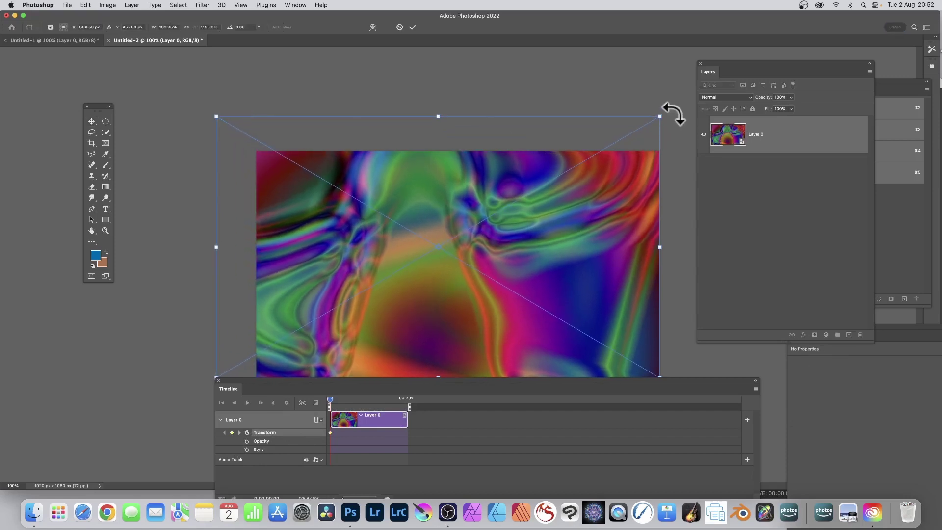
{"action": "left_click_drag", "start_coordinate": [658, 120], "coordinate": [715, 185]}
{"action": "key", "text": "Return"}
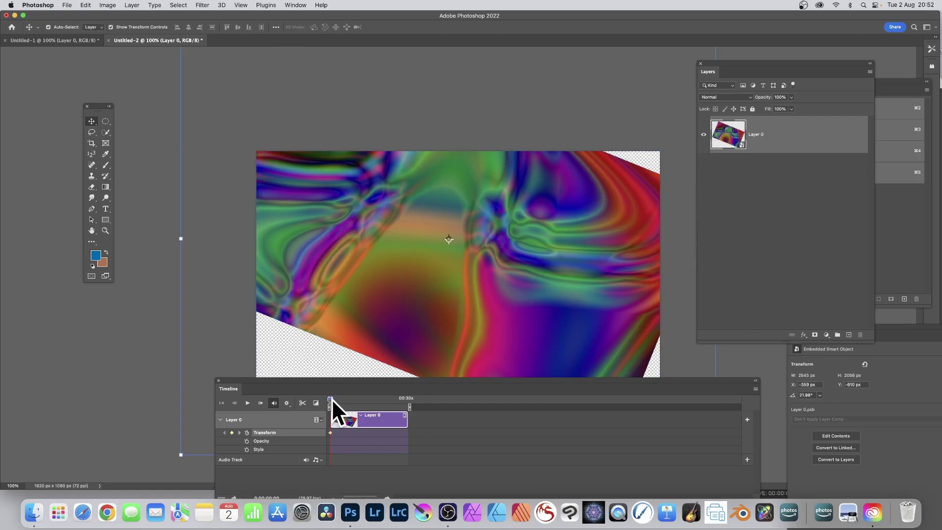
At 0:11, enlarge the layer to 2851×2694 px, rotate it to 49.66° and commit the keyframe
{"action": "left_click_drag", "start_coordinate": [331, 398], "coordinate": [358, 400]}
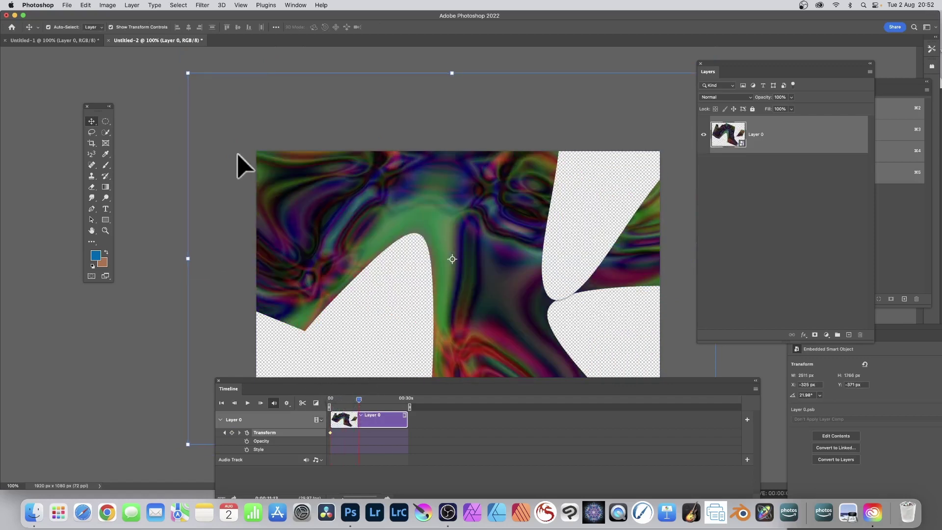
{"action": "left_click_drag", "start_coordinate": [188, 73], "coordinate": [106, 46]}
{"action": "left_click_drag", "start_coordinate": [693, 88], "coordinate": [659, 319]}
{"action": "left_click_drag", "start_coordinate": [464, 248], "coordinate": [442, 231]}
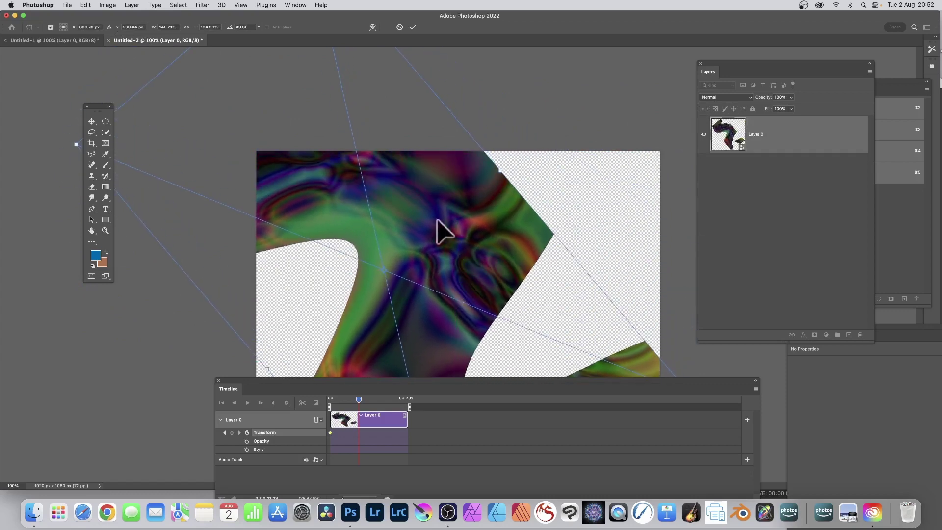
{"action": "key", "text": "Return"}
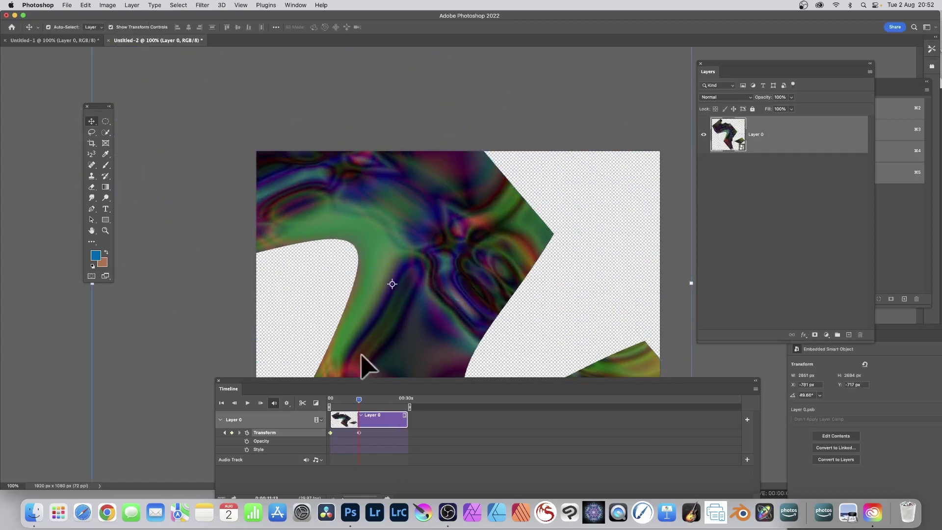
{"action": "left_click", "coordinate": [396, 399]}
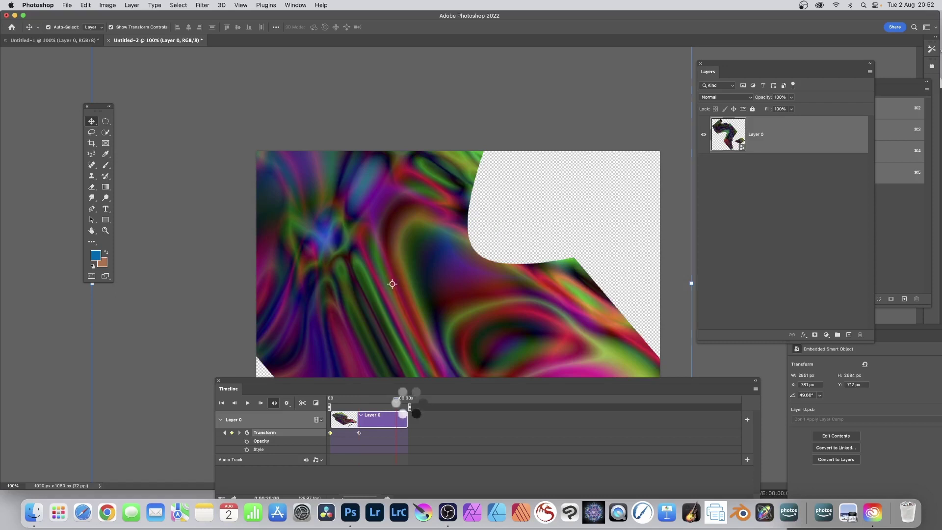
Near 0:29, shift the layer, rotate it to 47.15° and stretch it to 2739×2867 px
{"action": "left_click", "coordinate": [406, 398]}
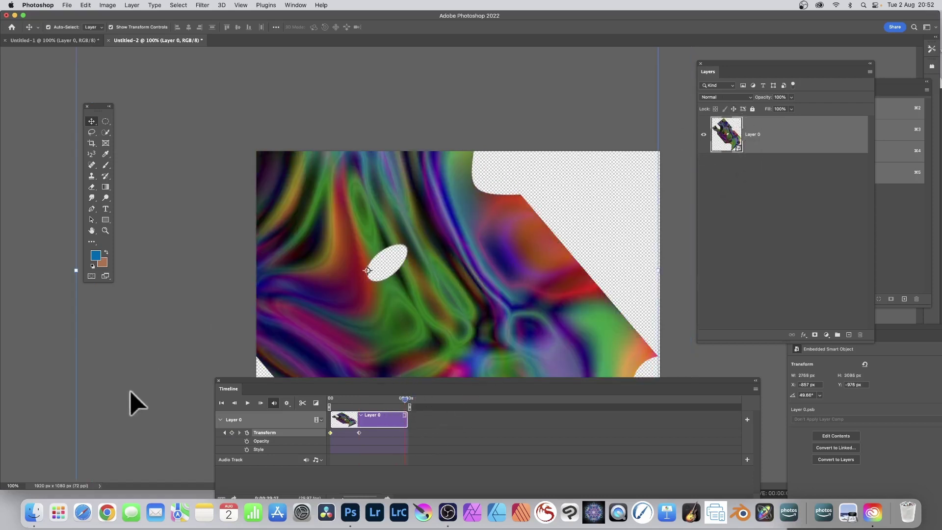
{"action": "left_click_drag", "start_coordinate": [349, 174], "coordinate": [399, 227]}
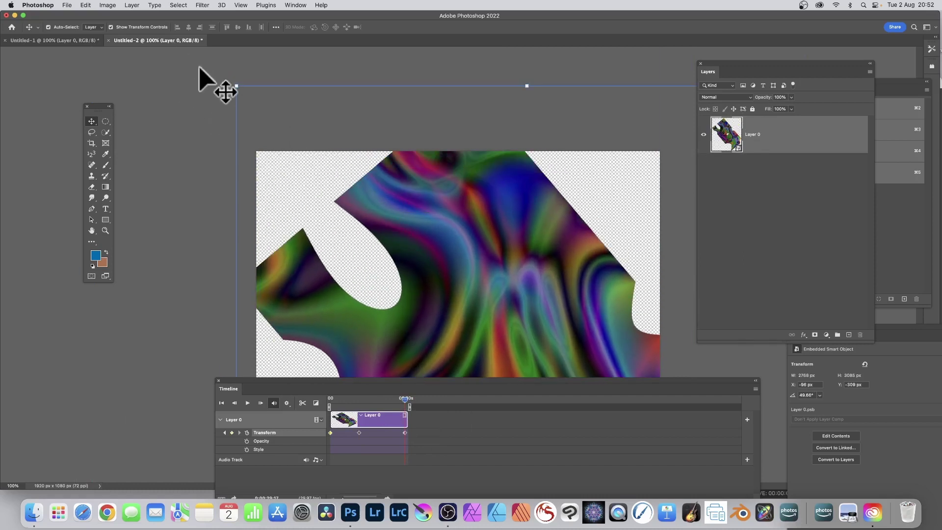
{"action": "left_click_drag", "start_coordinate": [231, 84], "coordinate": [334, 169]}
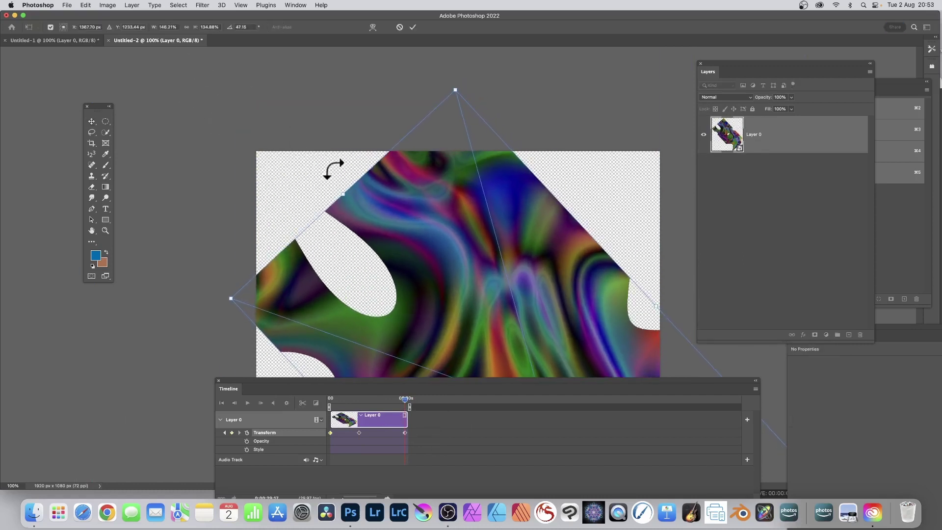
{"action": "left_click_drag", "start_coordinate": [456, 90], "coordinate": [633, 143]}
{"action": "left_click_drag", "start_coordinate": [602, 221], "coordinate": [410, 201]}
{"action": "key", "text": "Return"}
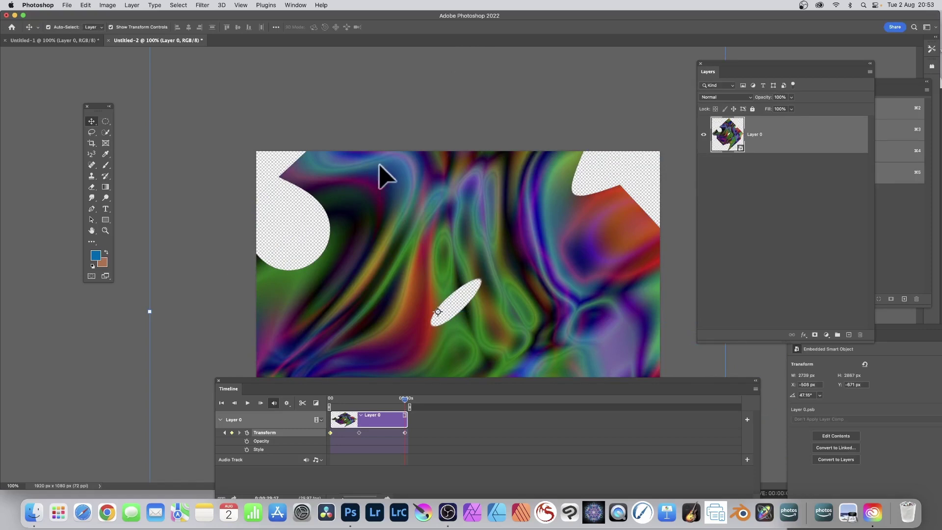
Rewind to the start and begin Style keyframing with a keyframe at 0:00
{"action": "left_click_drag", "start_coordinate": [405, 399], "coordinate": [326, 393]}
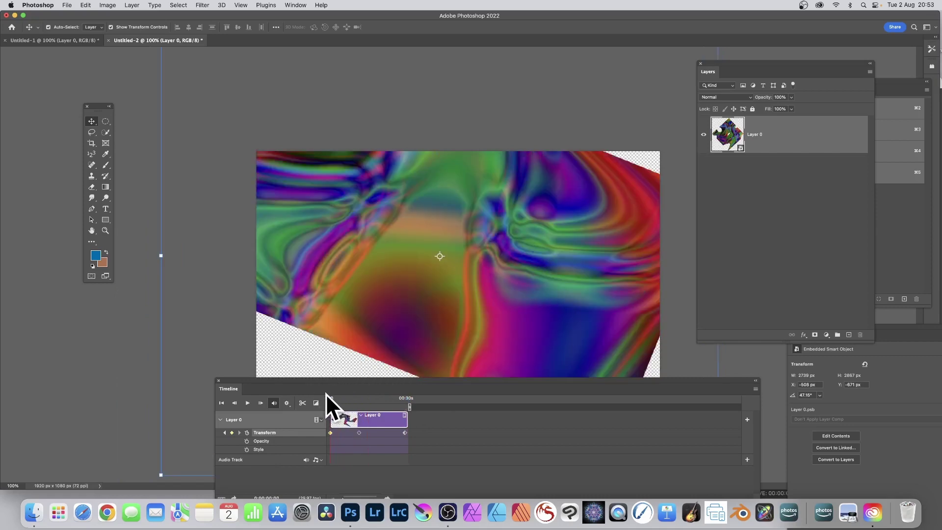
{"action": "left_click", "coordinate": [246, 449]}
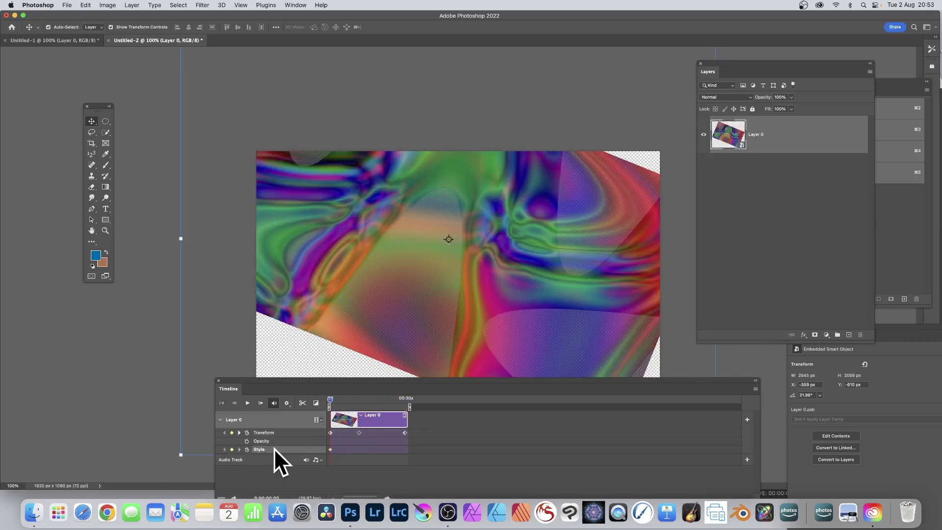
{"action": "mouse_move", "coordinate": [331, 399]}
{"action": "left_mouse_down"}
{"action": "mouse_move", "coordinate": [342, 400]}
{"action": "mouse_move", "coordinate": [326, 399]}
{"action": "left_mouse_up"}
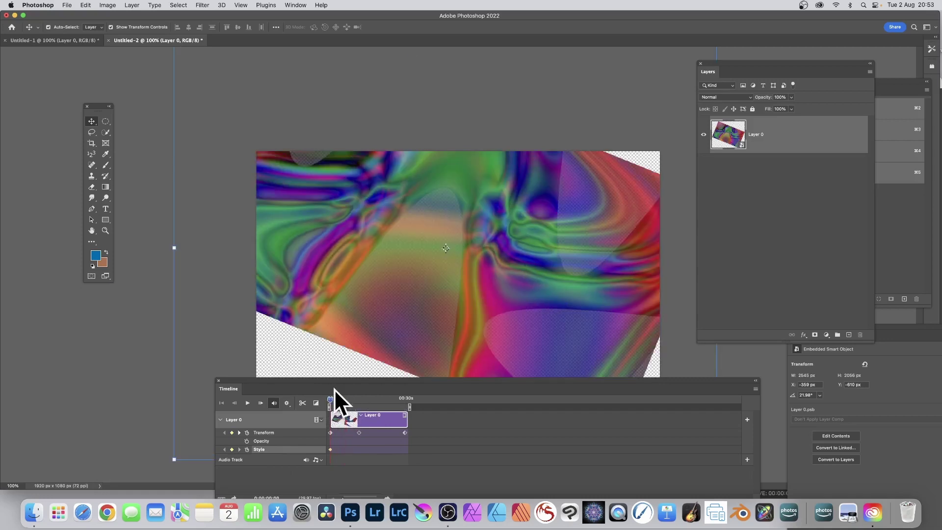
Add a rainbow Linear Gradient Overlay at 117% scale and preview it around 12 seconds
{"action": "left_click", "coordinate": [132, 5]}
{"action": "mouse_move", "coordinate": [149, 88]}
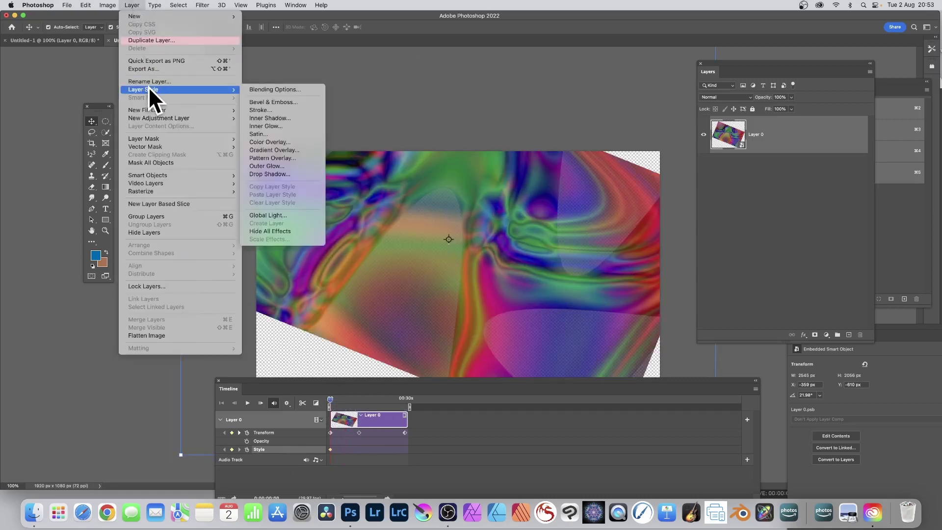
{"action": "left_click", "coordinate": [282, 150]}
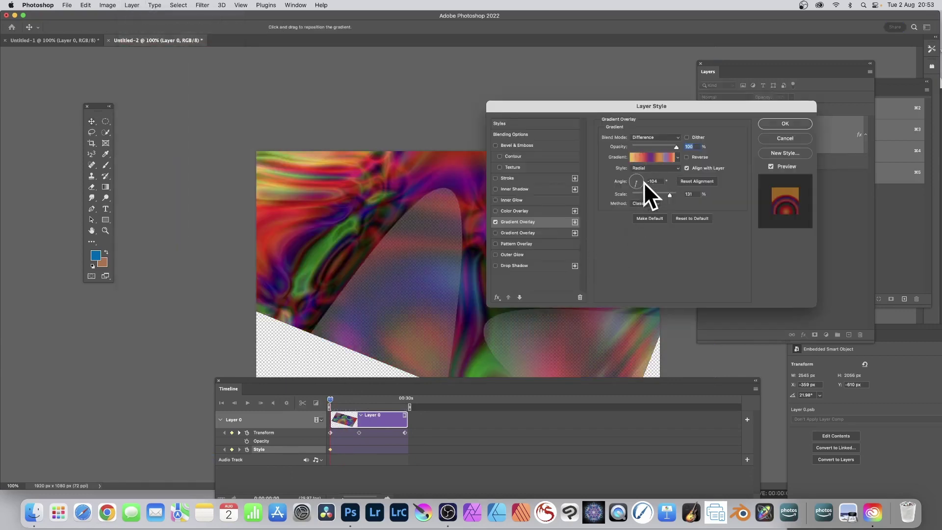
{"action": "left_click", "coordinate": [678, 158]}
{"action": "left_click", "coordinate": [667, 152]}
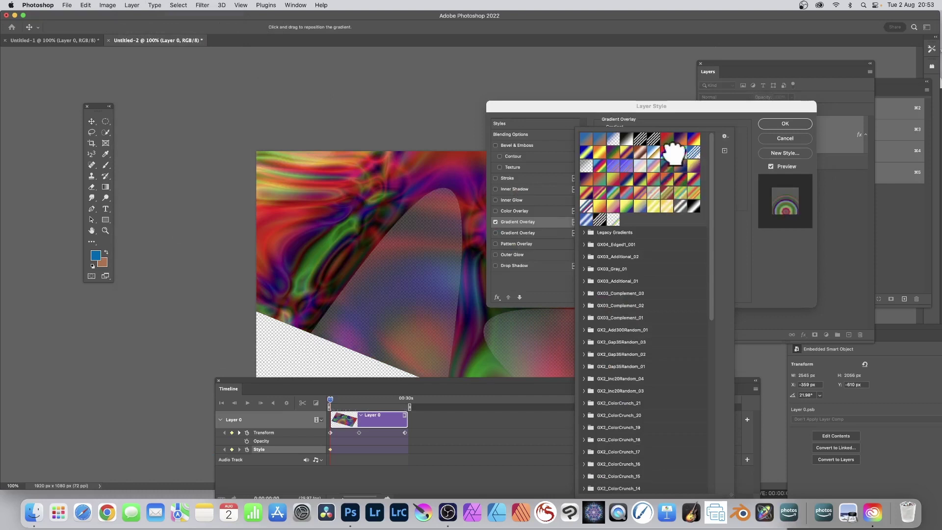
{"action": "left_click", "coordinate": [736, 260]}
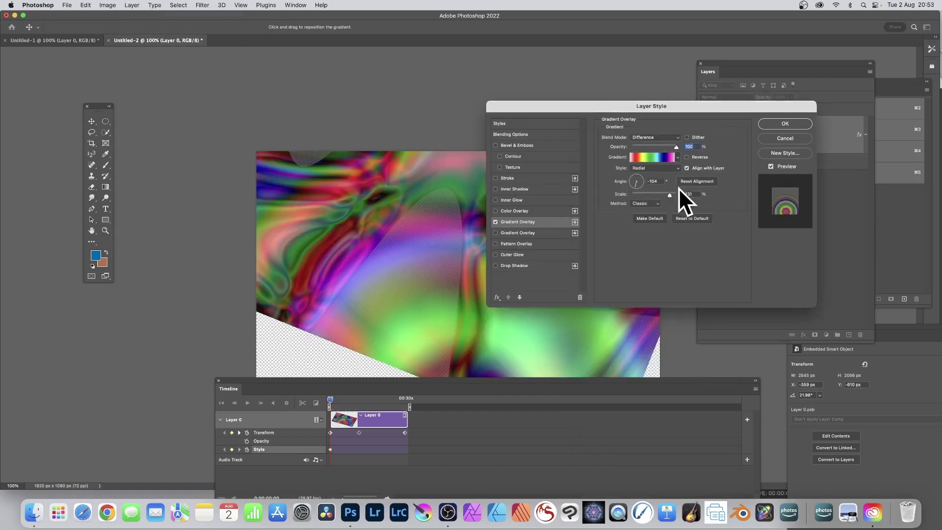
{"action": "left_click_drag", "start_coordinate": [669, 196], "coordinate": [665, 194]}
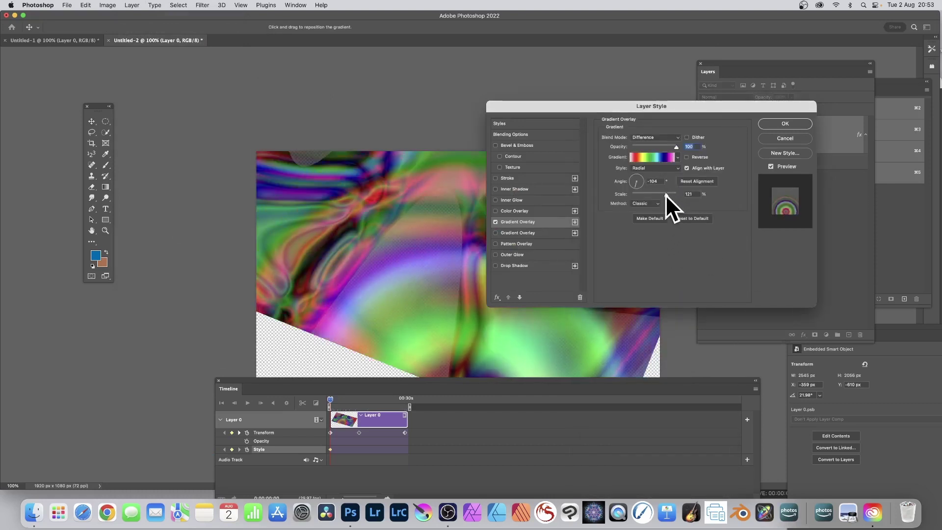
{"action": "left_click", "coordinate": [655, 170]}
{"action": "left_click", "coordinate": [651, 160]}
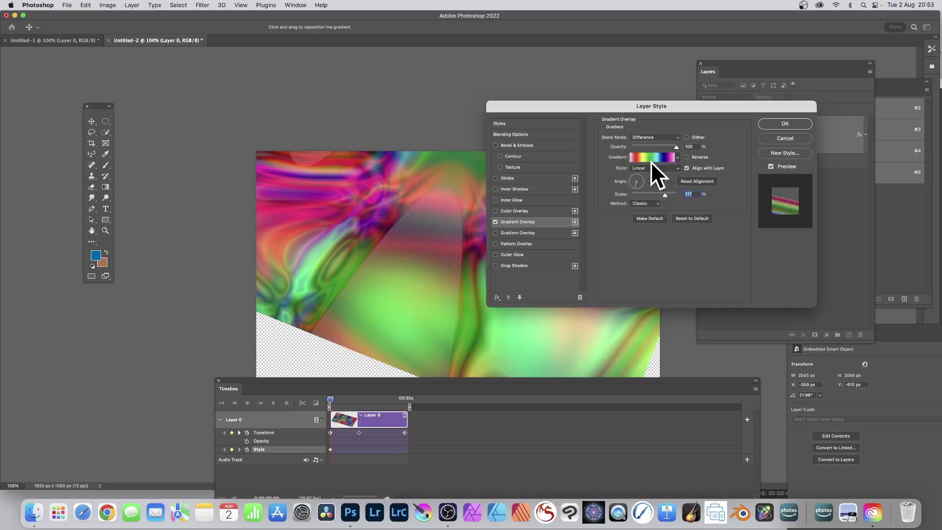
{"action": "left_click", "coordinate": [783, 122]}
{"action": "left_click_drag", "start_coordinate": [330, 398], "coordinate": [373, 399]}
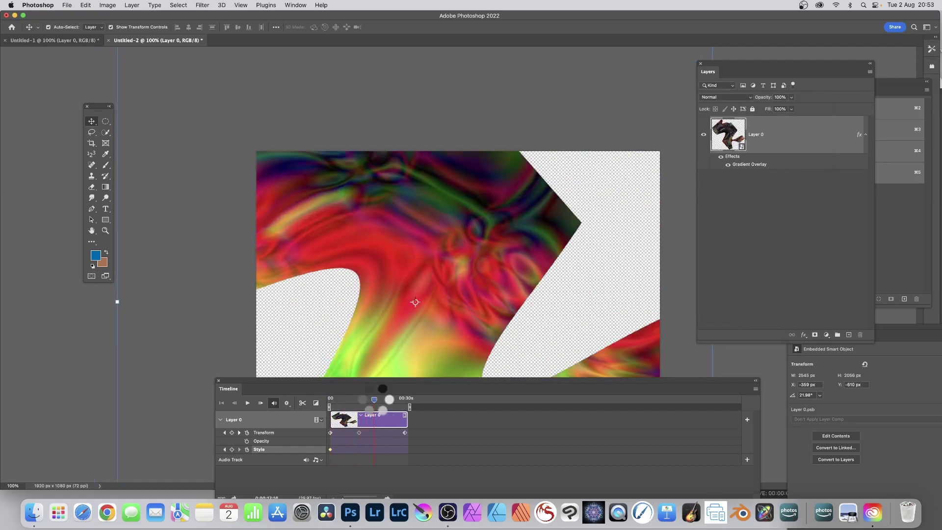
Switch the overlay to an orange-red preset at scale 112 and reposition it across the canvas
{"action": "double_click", "coordinate": [746, 164]}
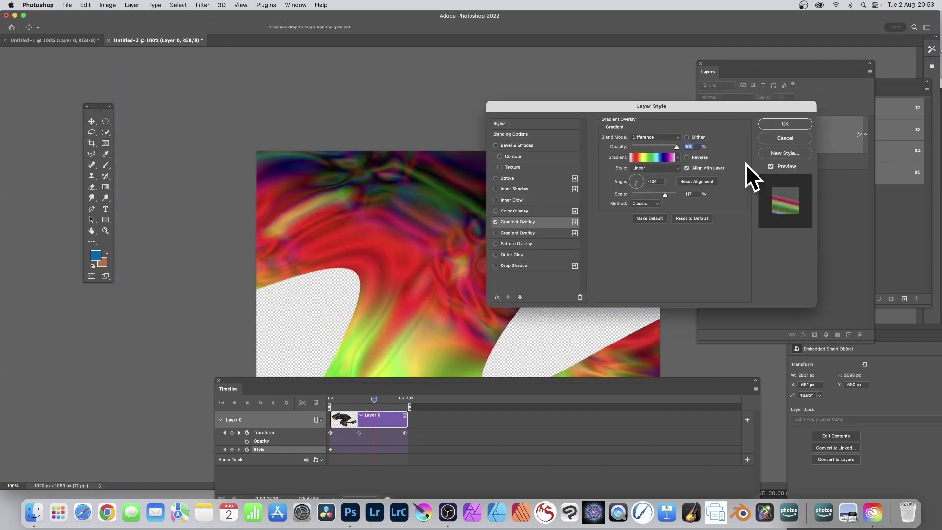
{"action": "left_click", "coordinate": [677, 158]}
{"action": "left_click", "coordinate": [653, 179]}
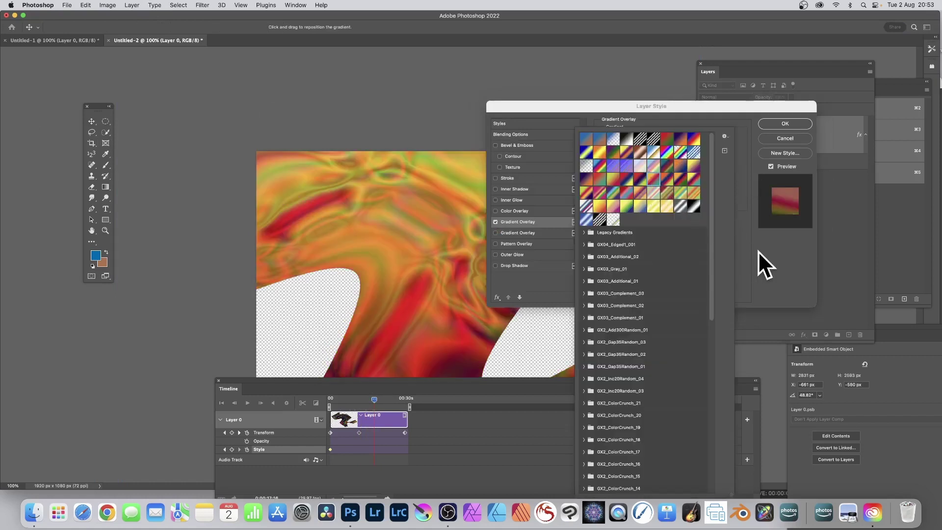
{"action": "left_click", "coordinate": [758, 251]}
{"action": "left_click_drag", "start_coordinate": [652, 195], "coordinate": [656, 193]}
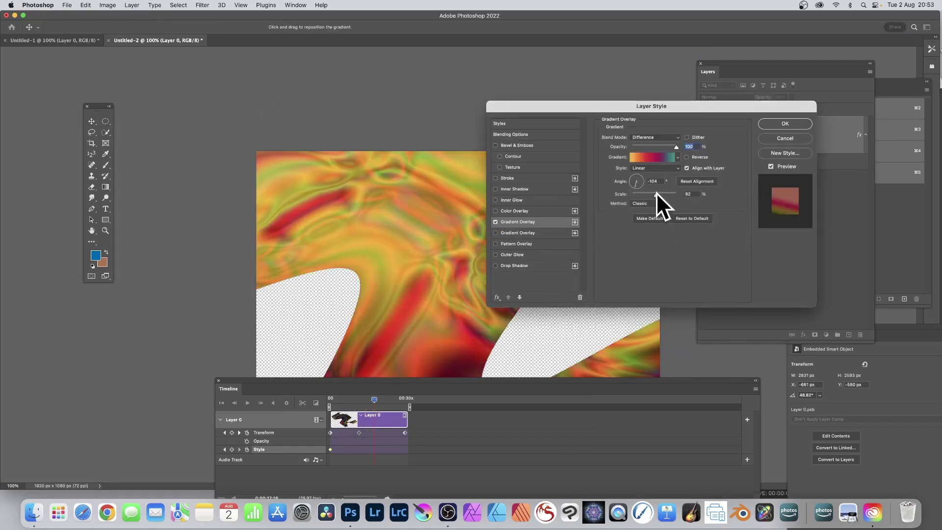
{"action": "left_click_drag", "start_coordinate": [428, 310], "coordinate": [672, 340]}
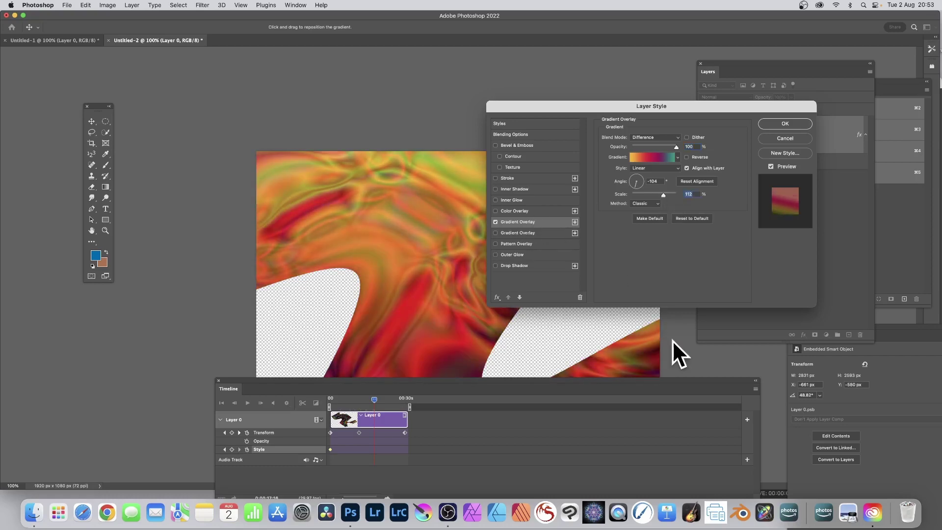
{"action": "left_click", "coordinate": [791, 123]}
At the clip's end, key the overlay to a rainbow preset with angle -33 and scale 73
{"action": "left_click_drag", "start_coordinate": [377, 398], "coordinate": [406, 398]}
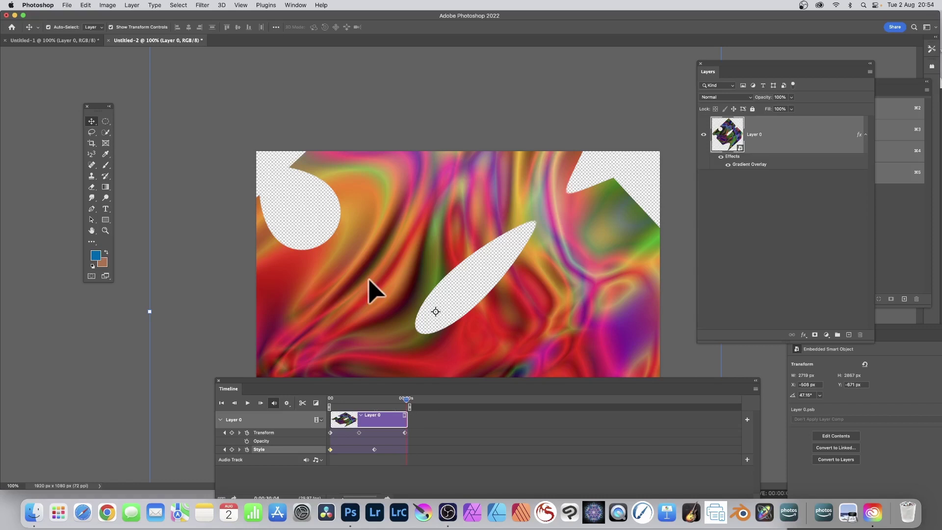
{"action": "double_click", "coordinate": [742, 167]}
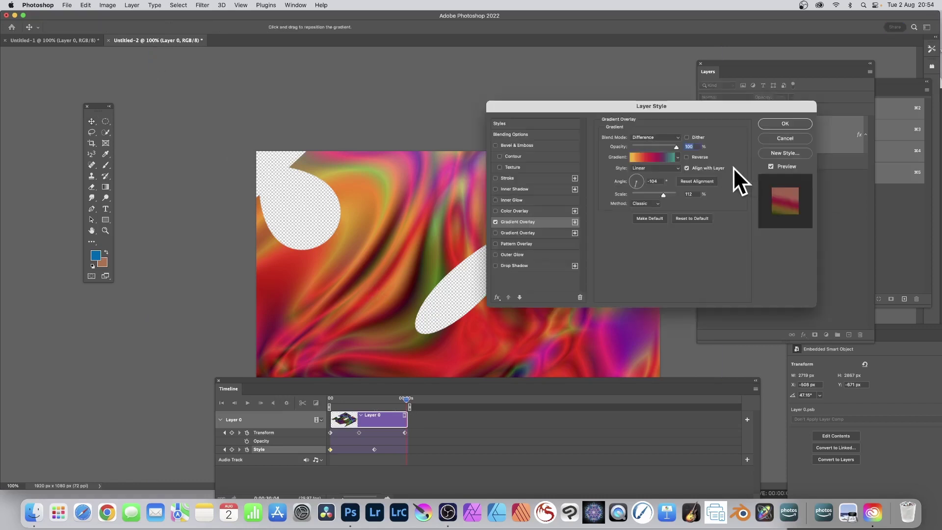
{"action": "mouse_move", "coordinate": [635, 187]}
{"action": "left_mouse_down"}
{"action": "mouse_move", "coordinate": [664, 196]}
{"action": "mouse_move", "coordinate": [649, 193]}
{"action": "left_mouse_up"}
{"action": "left_click", "coordinate": [678, 157]}
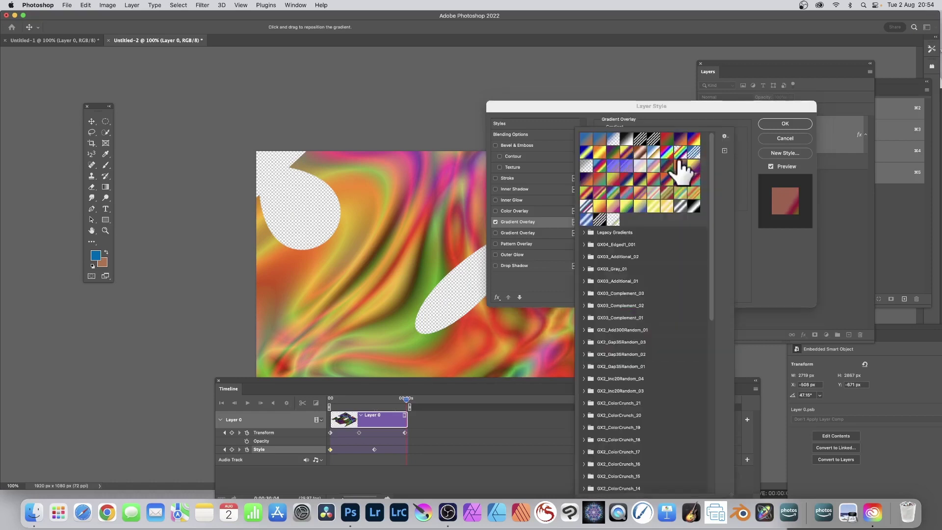
{"action": "left_click", "coordinate": [654, 140]}
{"action": "left_click", "coordinate": [763, 297]}
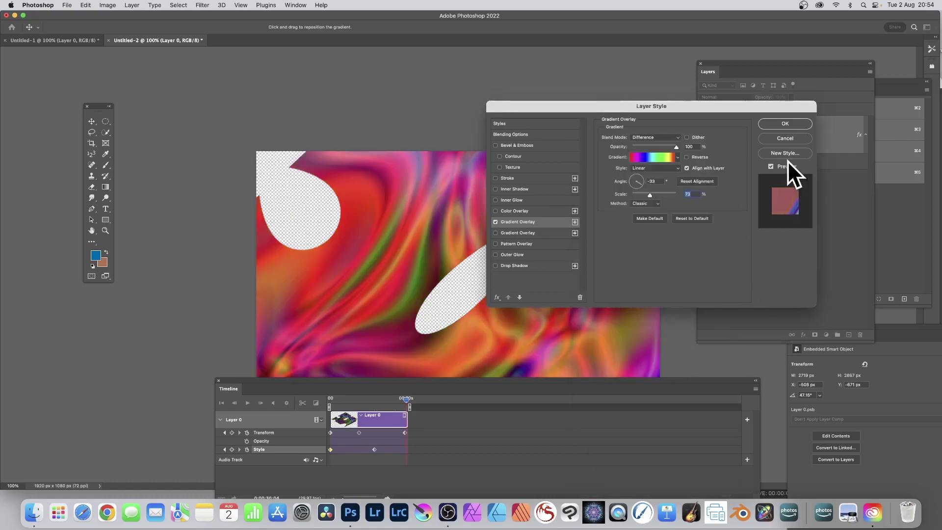
{"action": "left_click", "coordinate": [772, 125]}
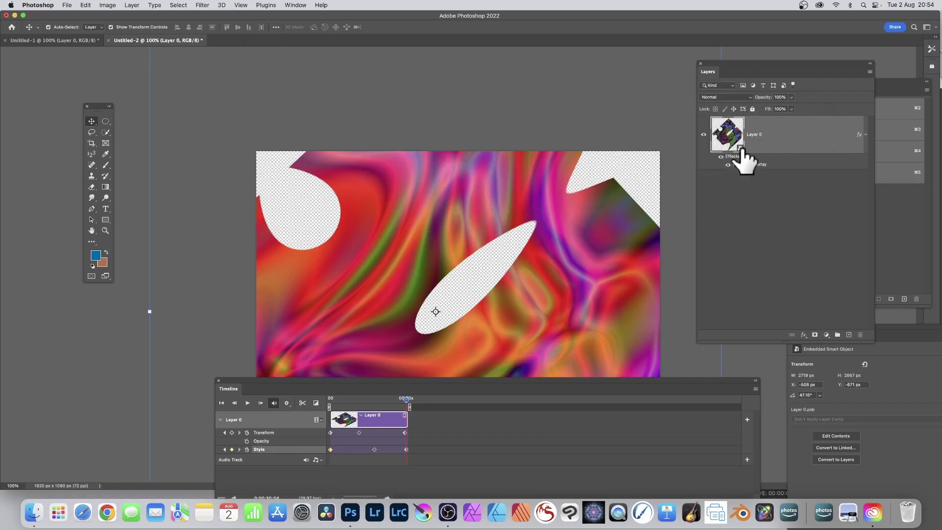
Apply a Twirl smart filter at angle 476 to spiral the gradient pattern
{"action": "left_click", "coordinate": [202, 4]}
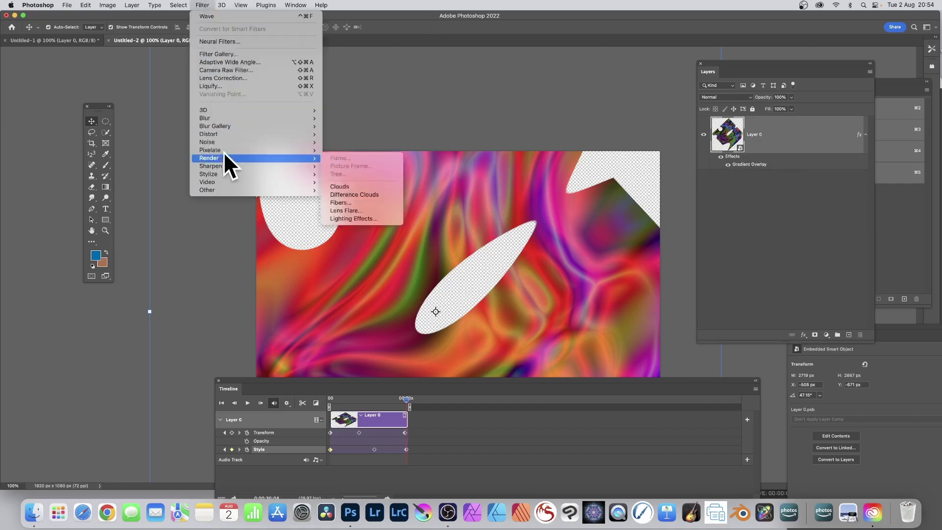
{"action": "mouse_move", "coordinate": [223, 132]}
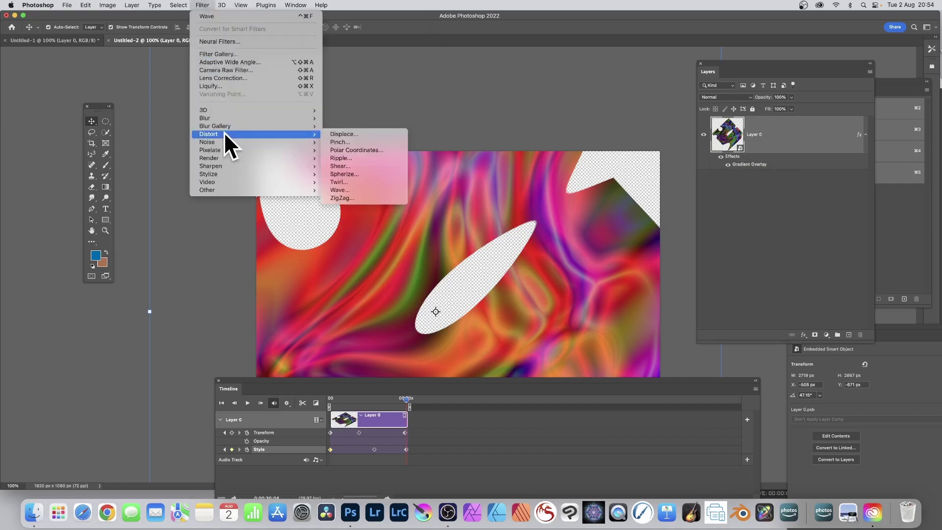
{"action": "left_click", "coordinate": [343, 181]}
{"action": "left_click_drag", "start_coordinate": [475, 265], "coordinate": [486, 266]}
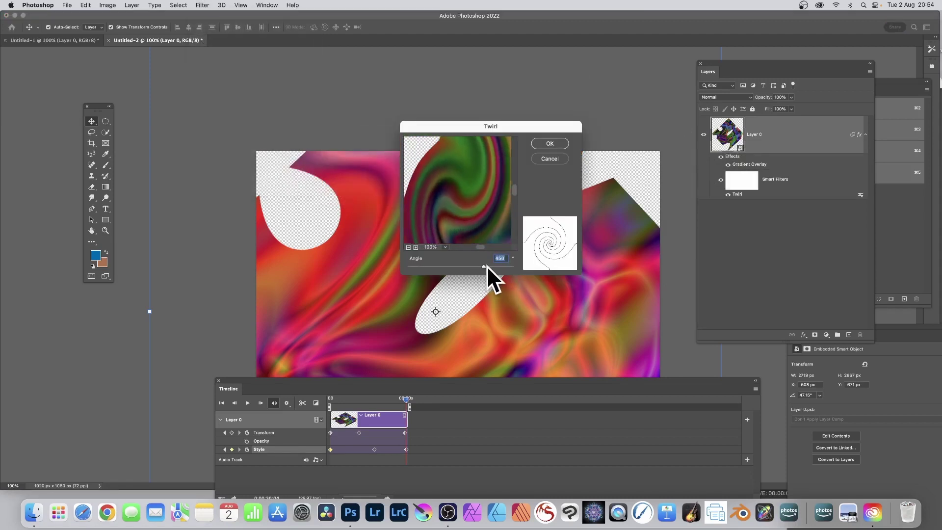
{"action": "left_click", "coordinate": [550, 144]}
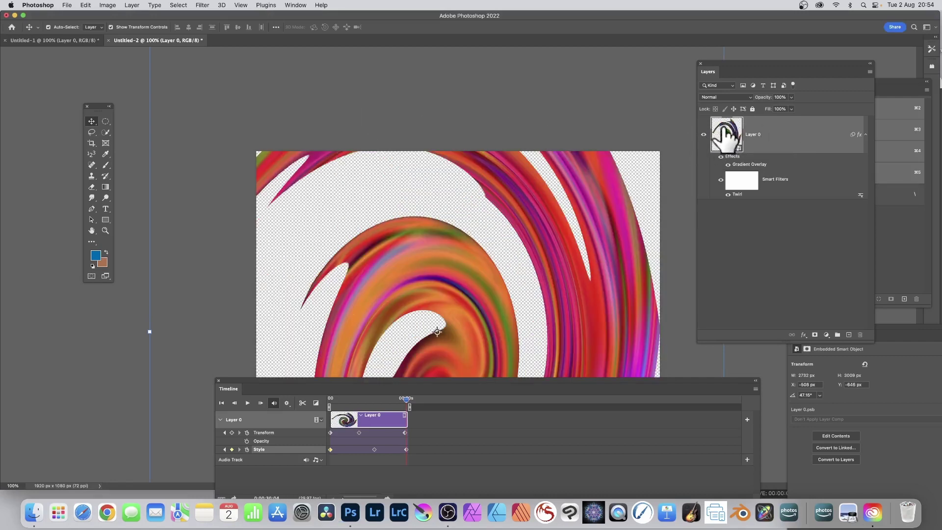
{"action": "left_click", "coordinate": [138, 6]}
Convert the twirled layer to a smart object and scrub the timeline to preview frames
{"action": "mouse_move", "coordinate": [152, 175]}
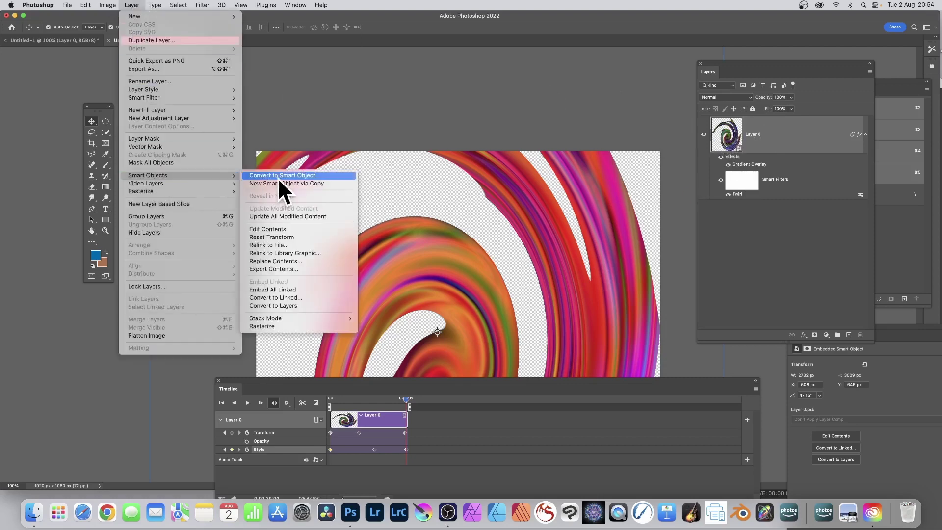
{"action": "left_click", "coordinate": [278, 175]}
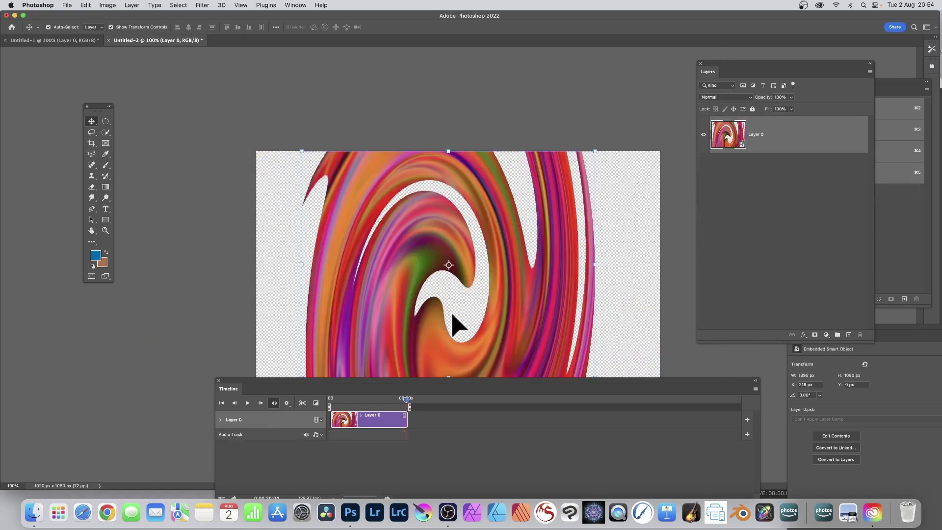
{"action": "left_click", "coordinate": [405, 399]}
{"action": "left_click", "coordinate": [378, 398]}
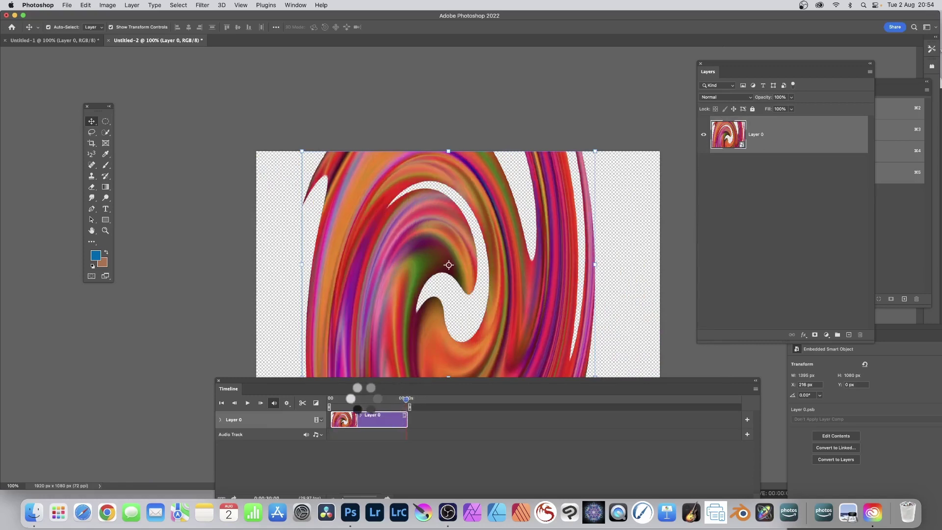
{"action": "left_click_drag", "start_coordinate": [350, 397], "coordinate": [342, 393]}
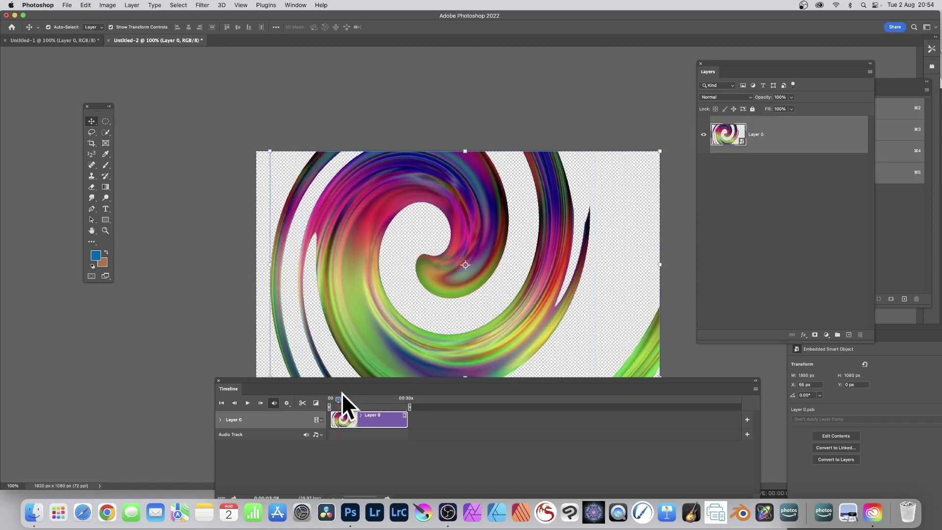
{"action": "left_click", "coordinate": [340, 398]}
{"action": "left_click_drag", "start_coordinate": [361, 401], "coordinate": [371, 400]}
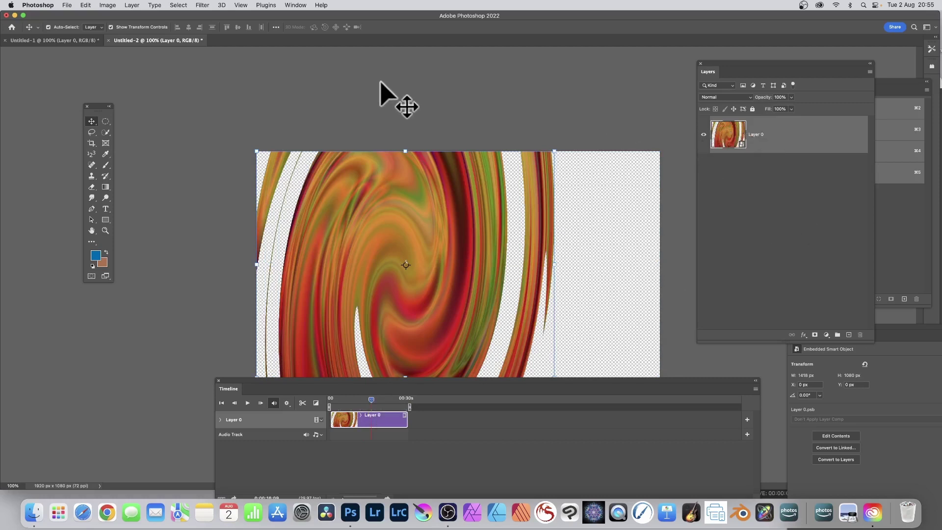
{"action": "left_click", "coordinate": [131, 6]}
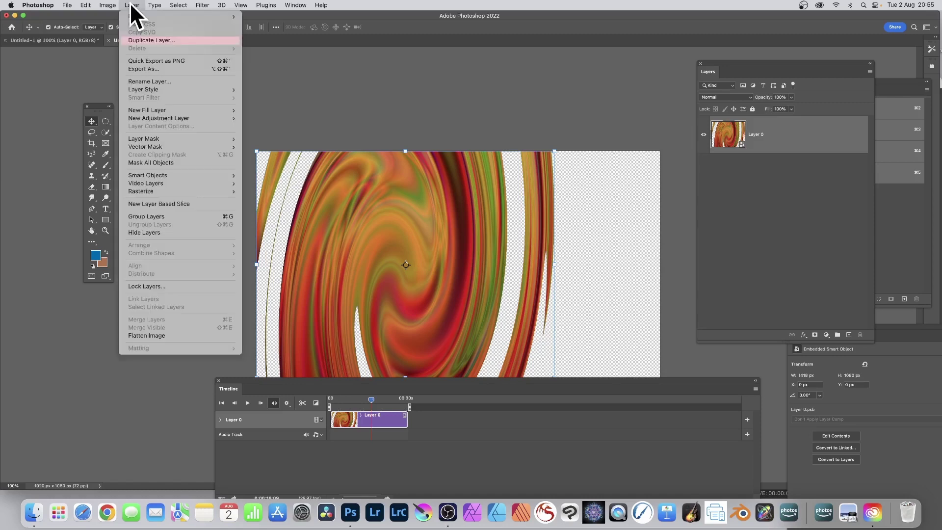
Duplicate Layer 0 as Layer 0 copy and apply a Wave smart filter to it
{"action": "left_click", "coordinate": [140, 40]}
{"action": "left_click", "coordinate": [546, 225]}
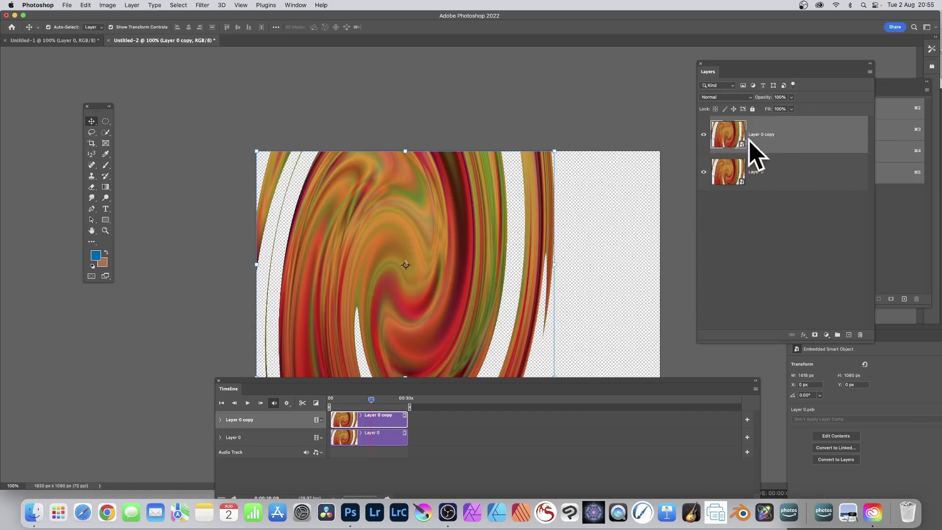
{"action": "left_click", "coordinate": [202, 5]}
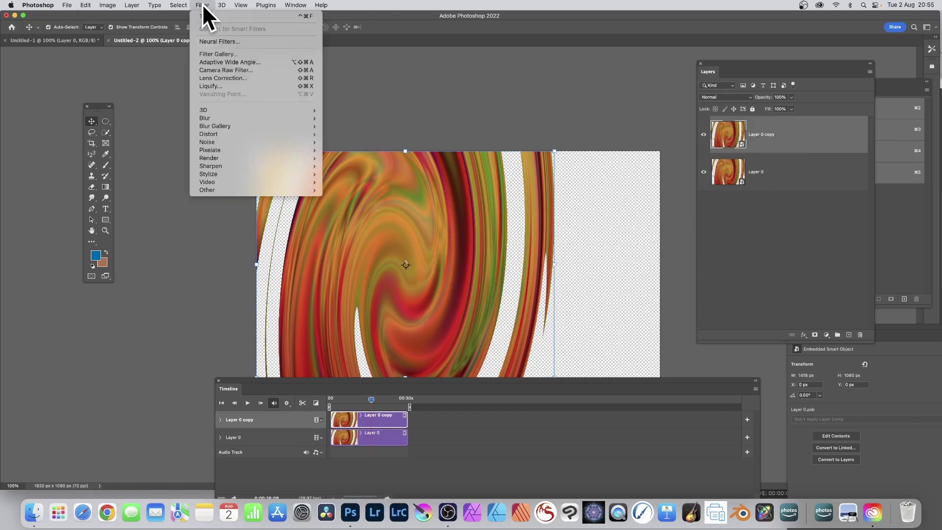
{"action": "mouse_move", "coordinate": [237, 134]}
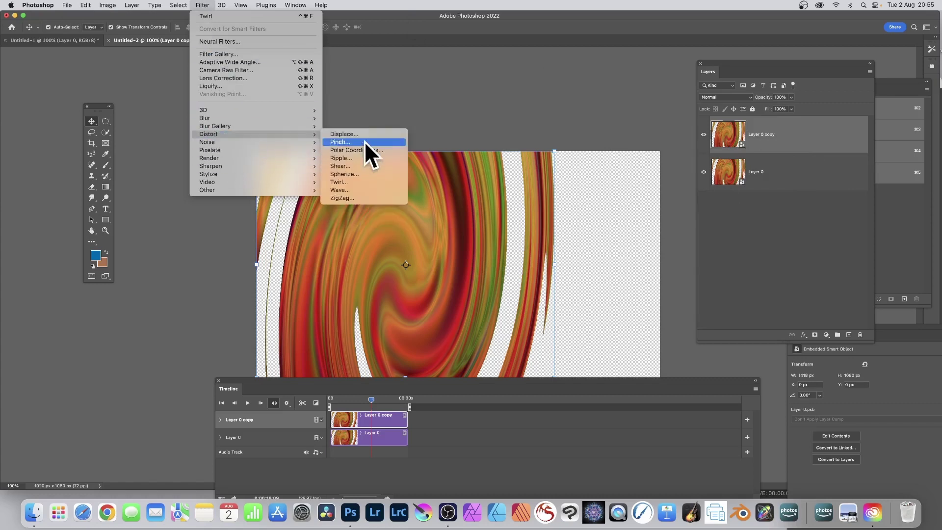
{"action": "left_click", "coordinate": [355, 190]}
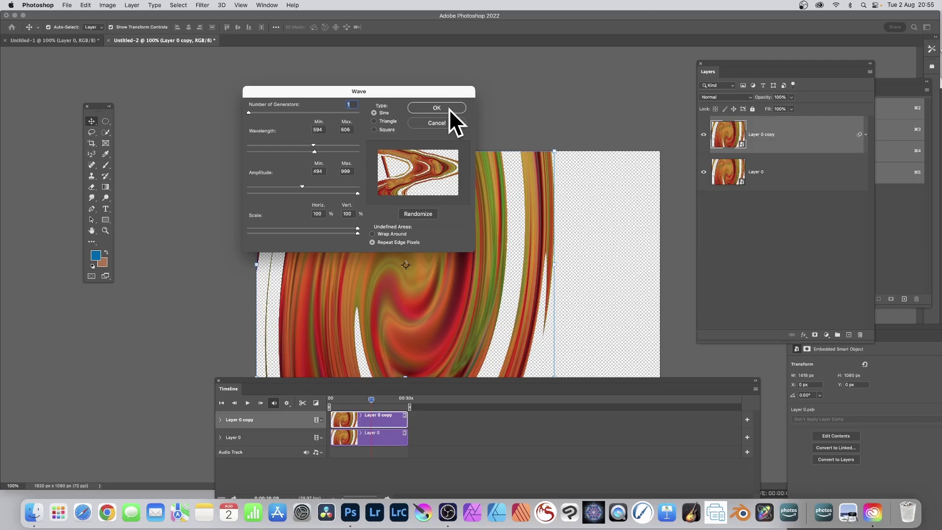
{"action": "left_click", "coordinate": [437, 107]}
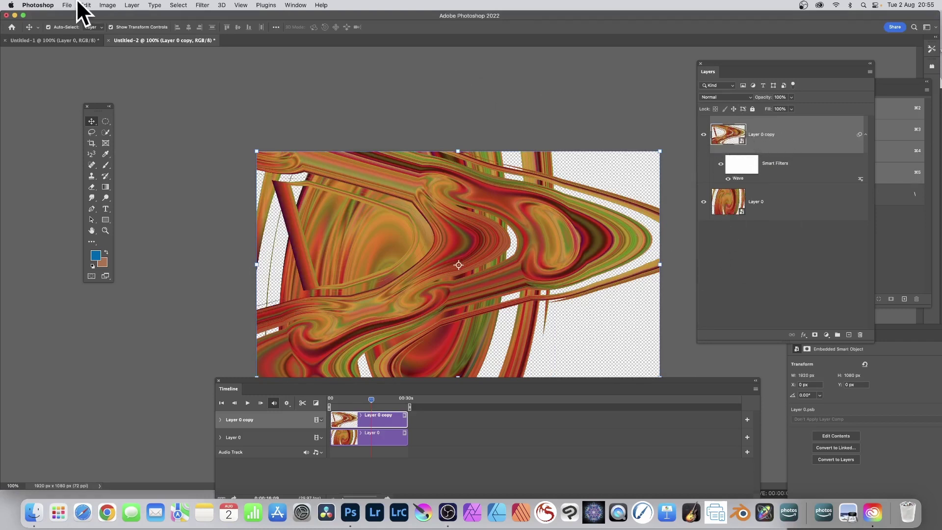
Turn the waved Layer 0 copy into a New Smart Object via Copy
{"action": "left_click", "coordinate": [137, 4]}
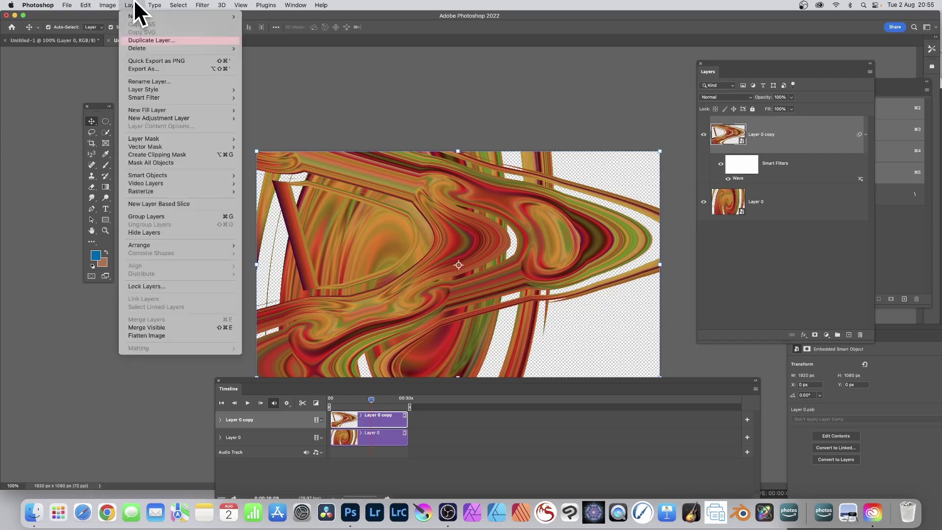
{"action": "mouse_move", "coordinate": [156, 177]}
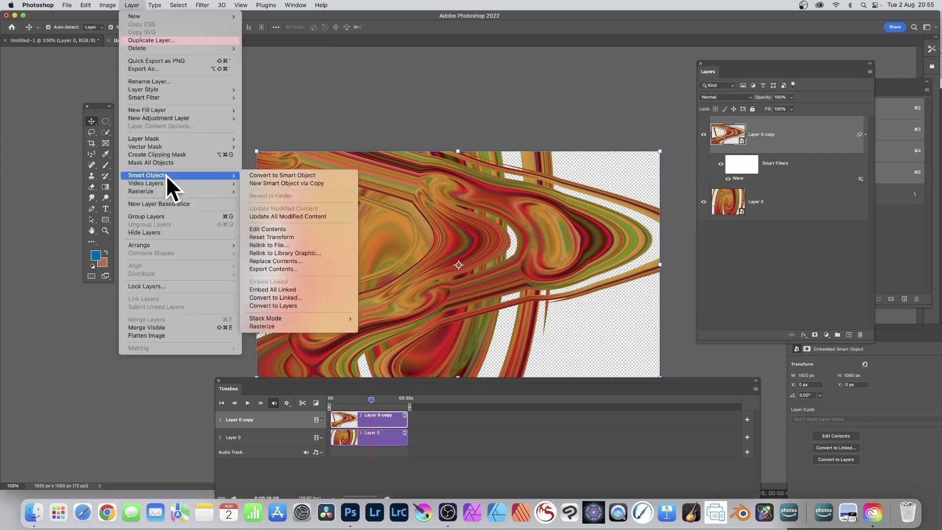
{"action": "left_click", "coordinate": [309, 183]}
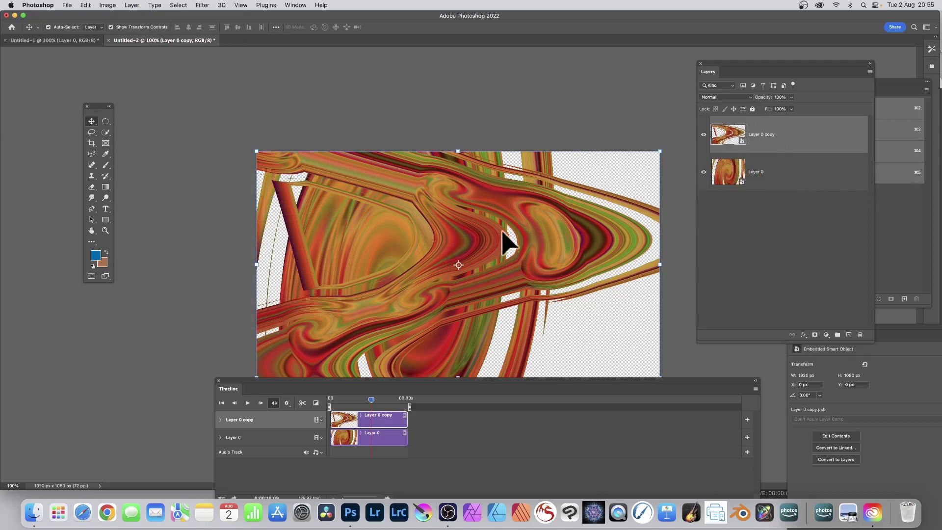
{"action": "left_click", "coordinate": [720, 99]}
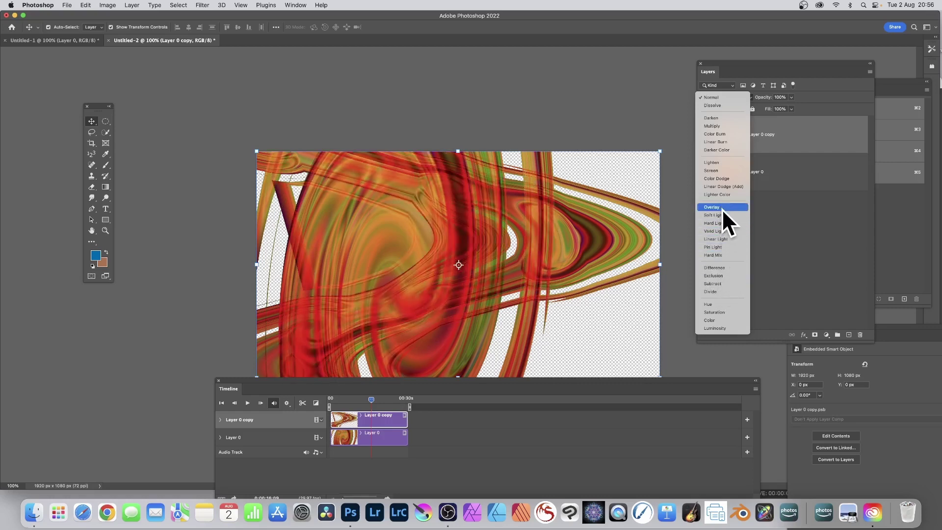
Set Layer 0 copy's blend mode to Lighten and preview an earlier frame
{"action": "left_click", "coordinate": [725, 162]}
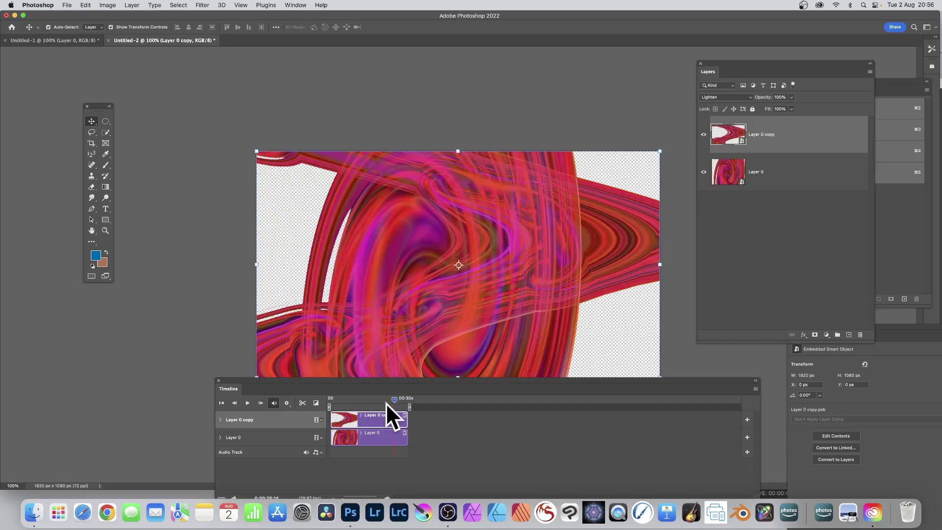
{"action": "left_click", "coordinate": [346, 398]}
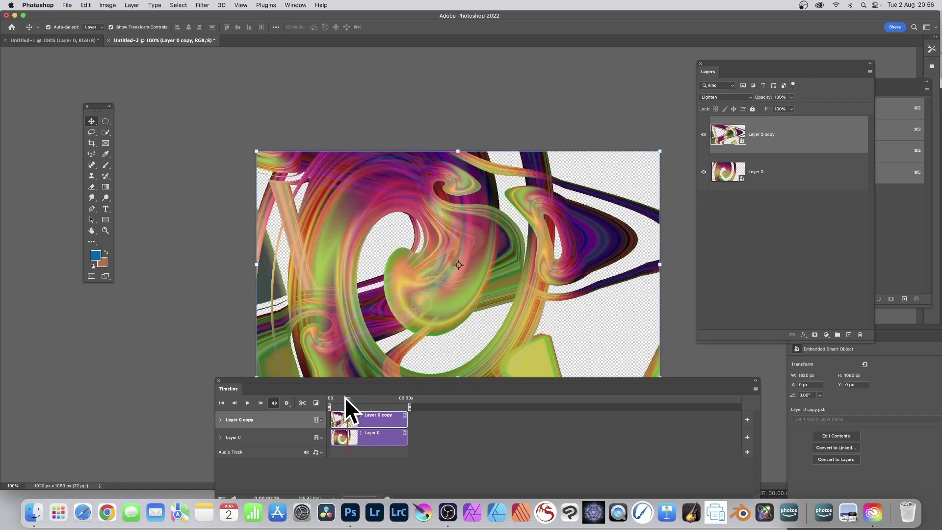